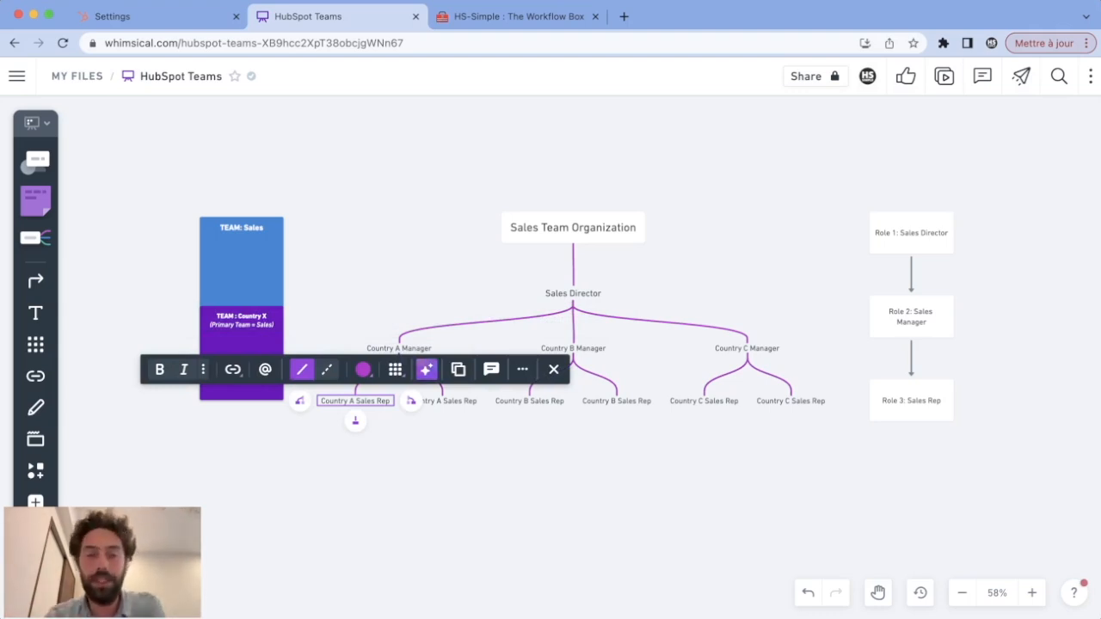
Step: Examine the Country X team block and the country manager branches in the Sales Team Organization diagram
key(Escape)
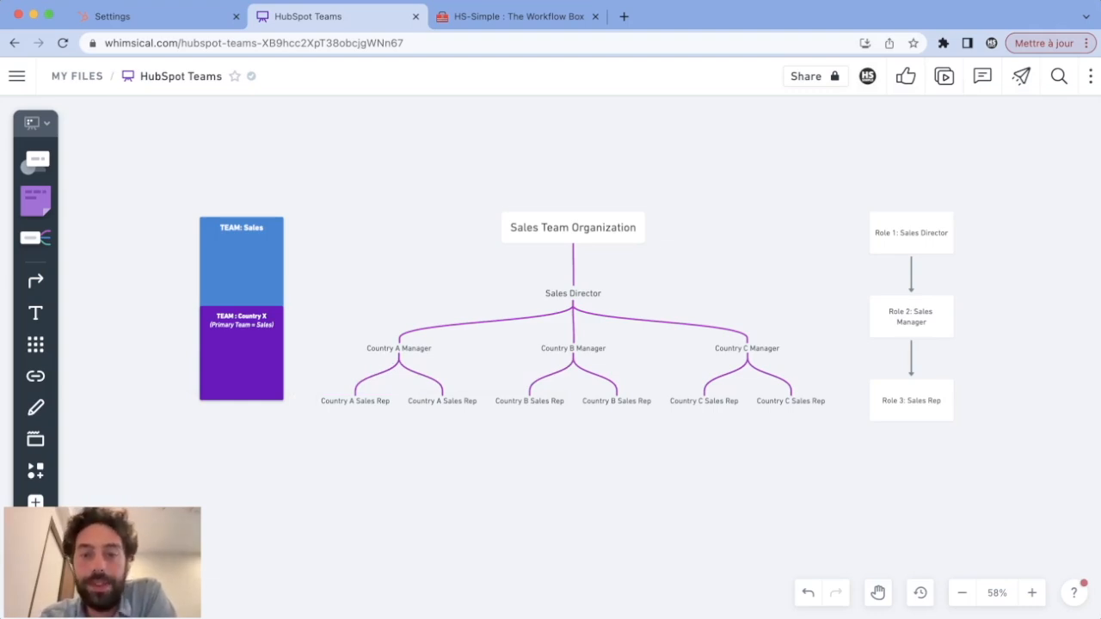
drag(339, 212, 603, 334)
key(Escape)
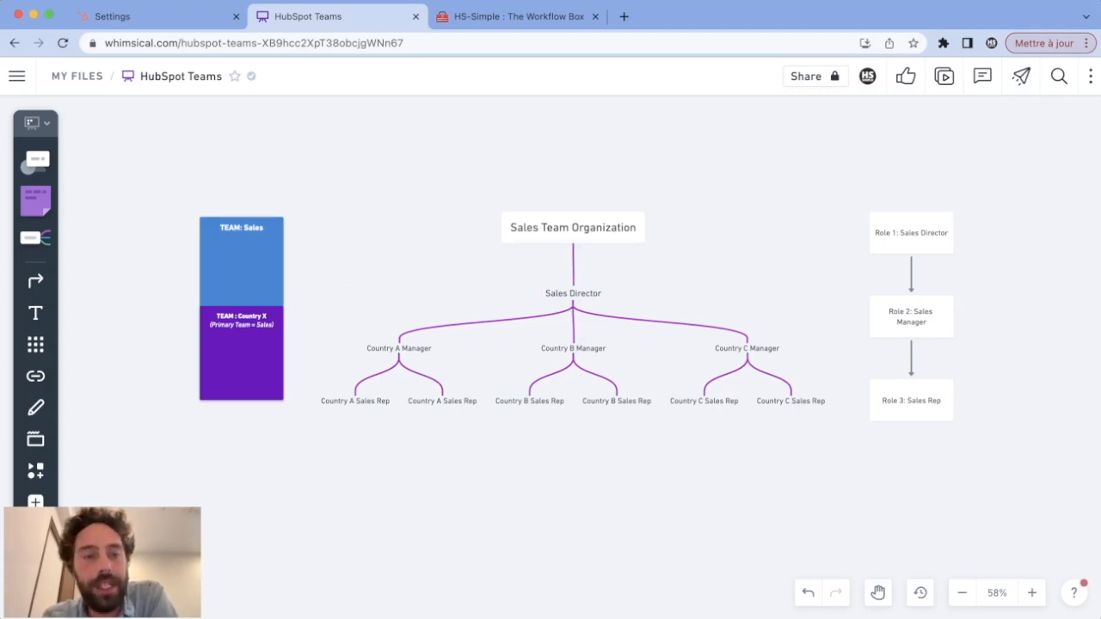
click(242, 358)
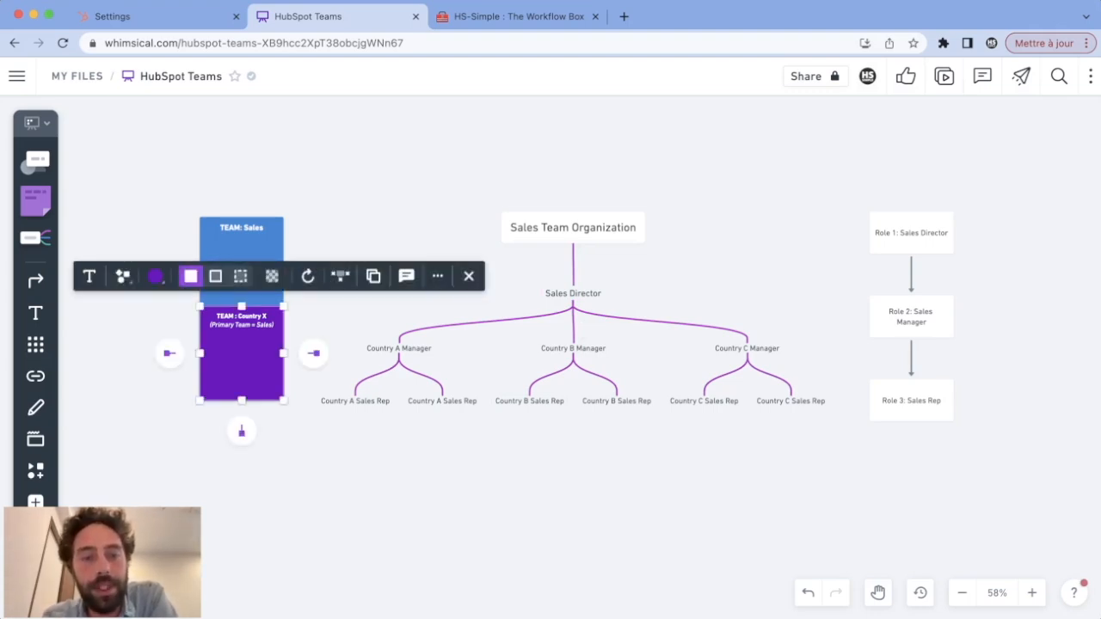
drag(324, 327, 478, 439)
drag(506, 500, 628, 340)
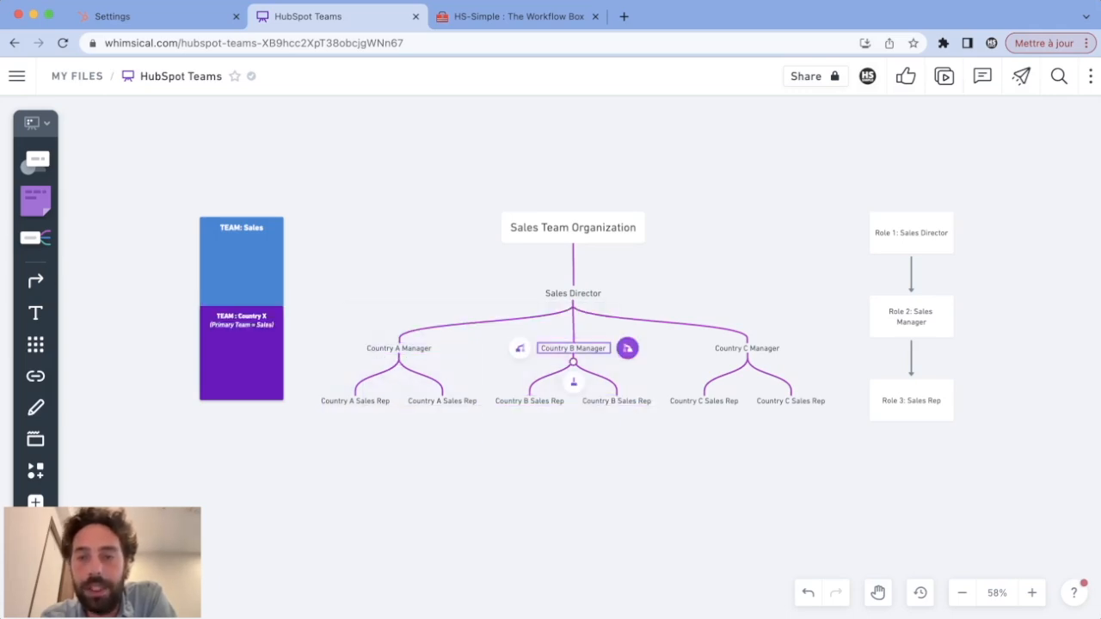
drag(685, 430, 824, 309)
key(Escape)
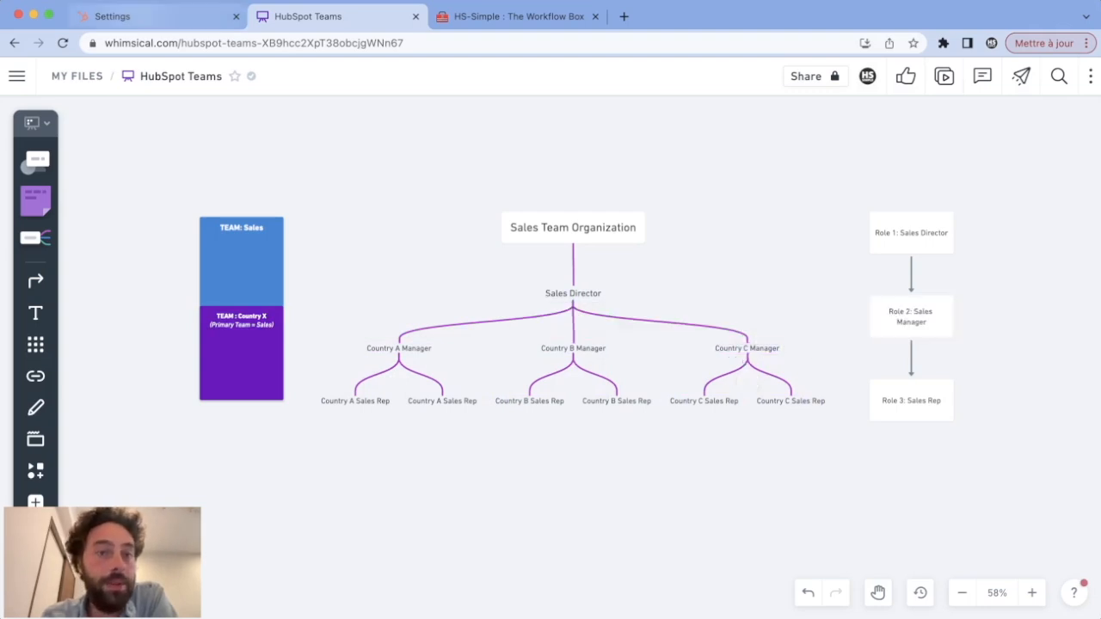
Step: Switch to the HubSpot settings and create a team named Marketing
click(155, 16)
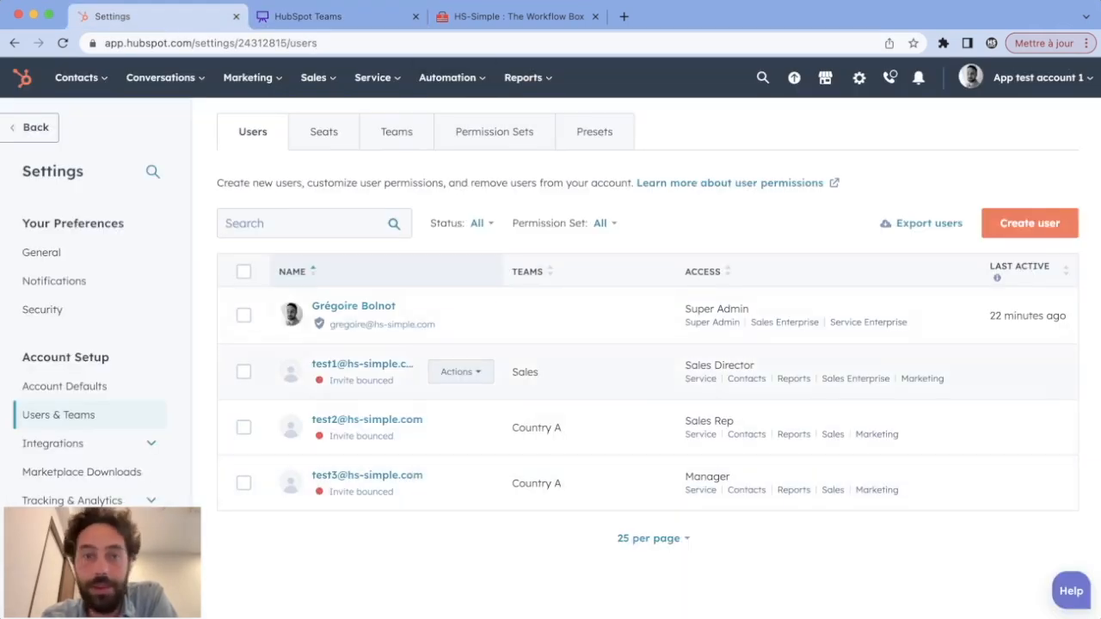
click(397, 132)
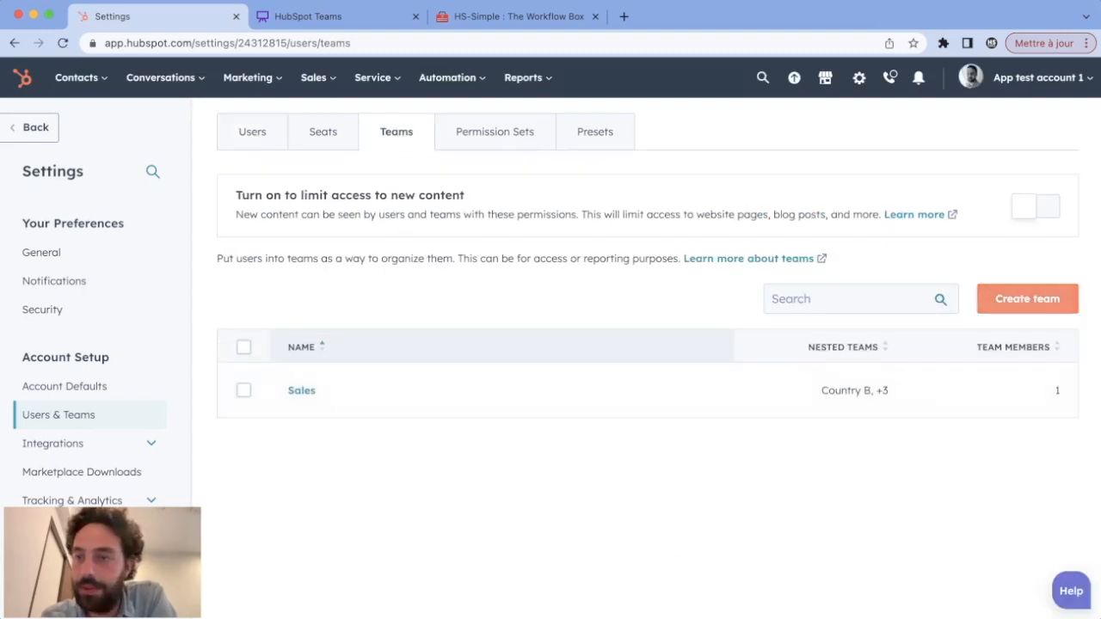
click(1027, 298)
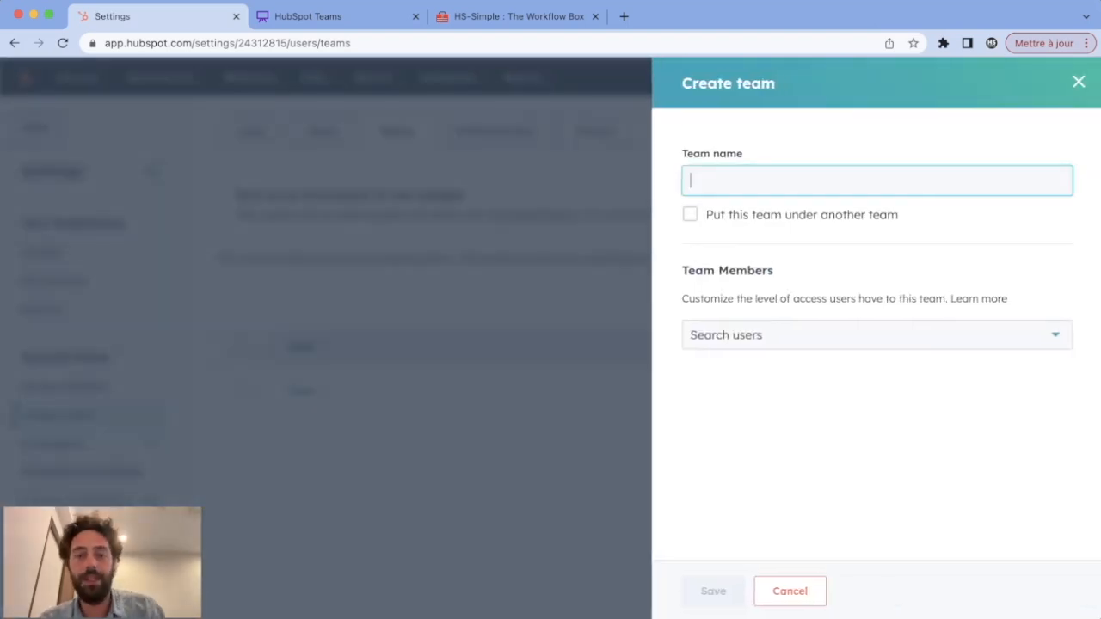
text(Marketing)
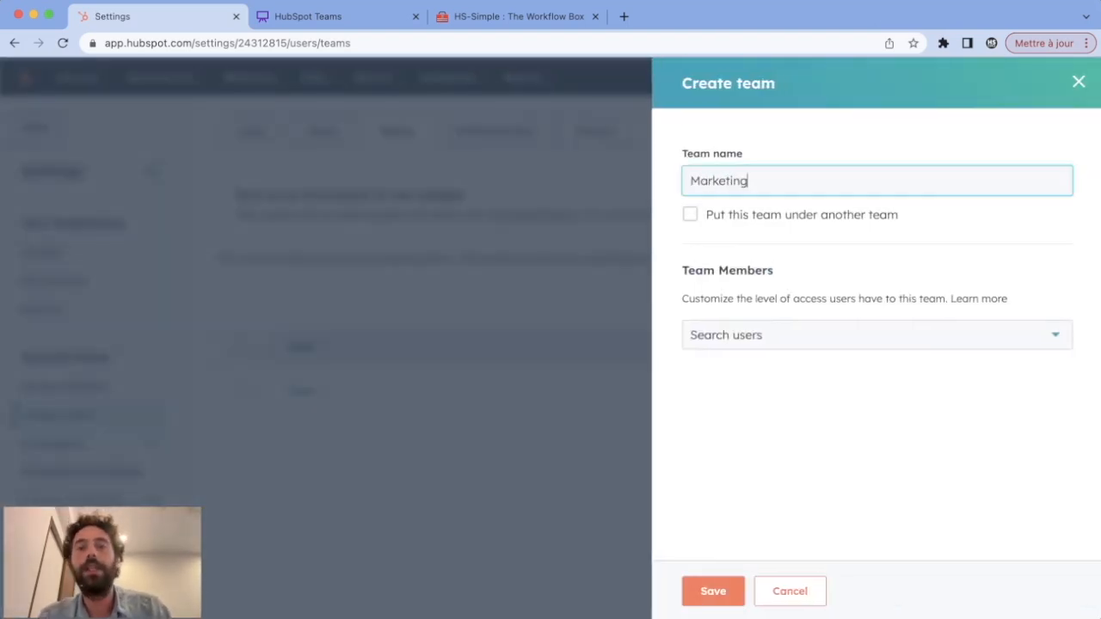
key(Return)
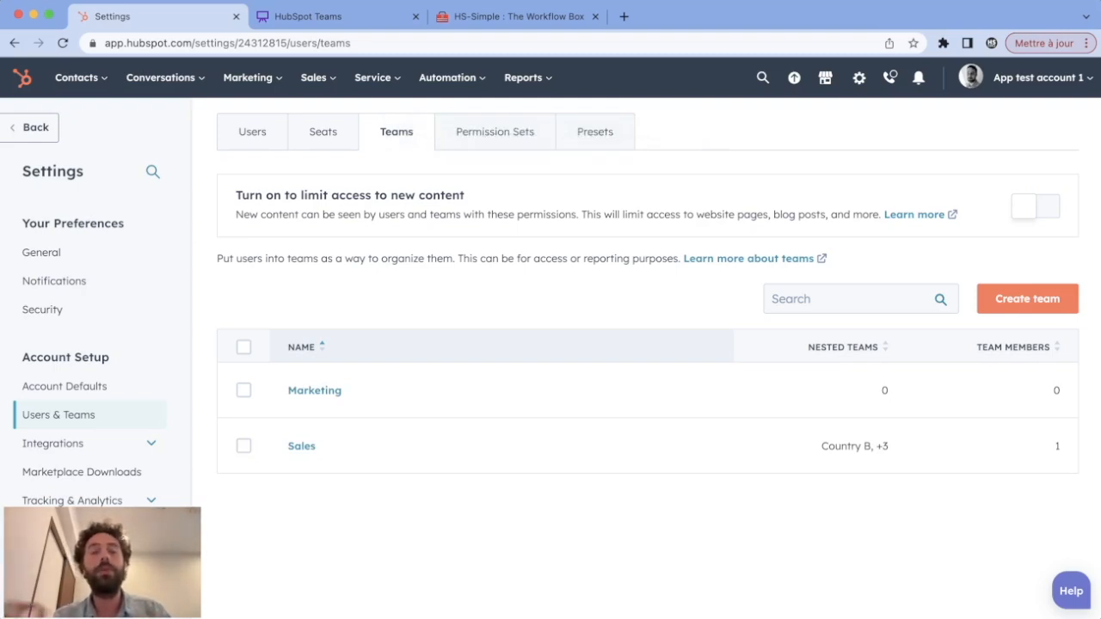
Step: Open the Sales team and review the country teams nested under it
click(302, 446)
scroll(315, 464, down, 1)
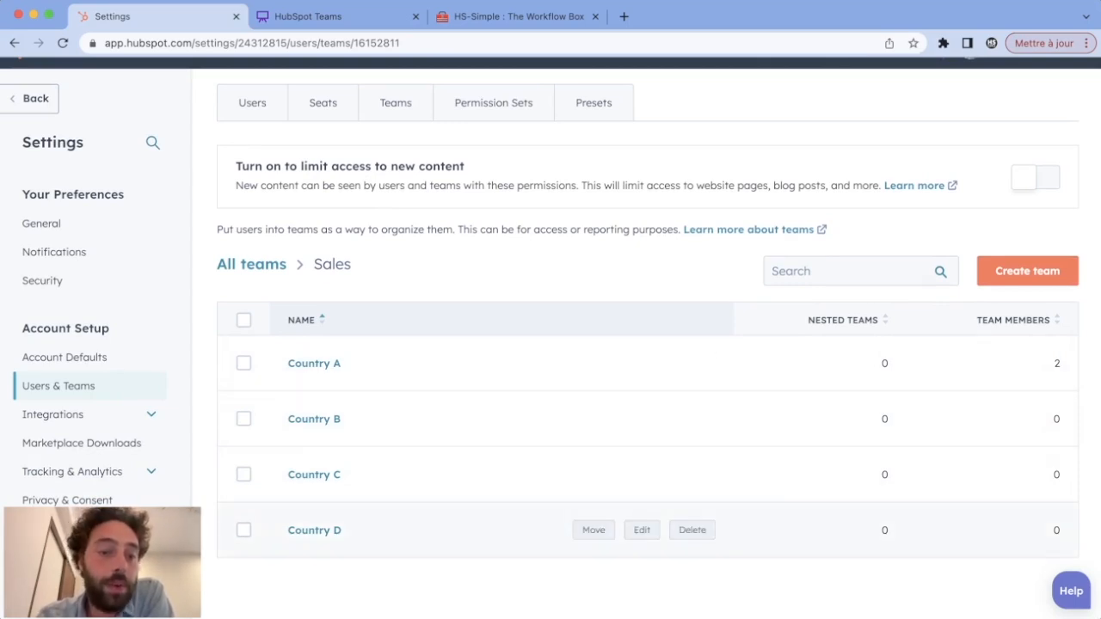
drag(334, 332, 342, 534)
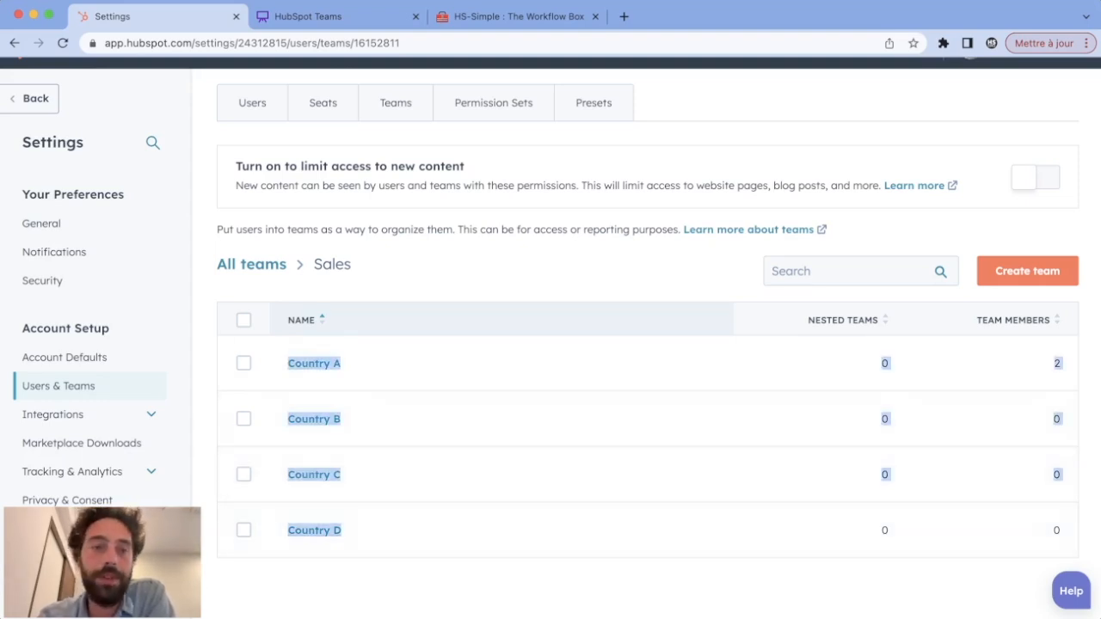
drag(352, 265, 324, 265)
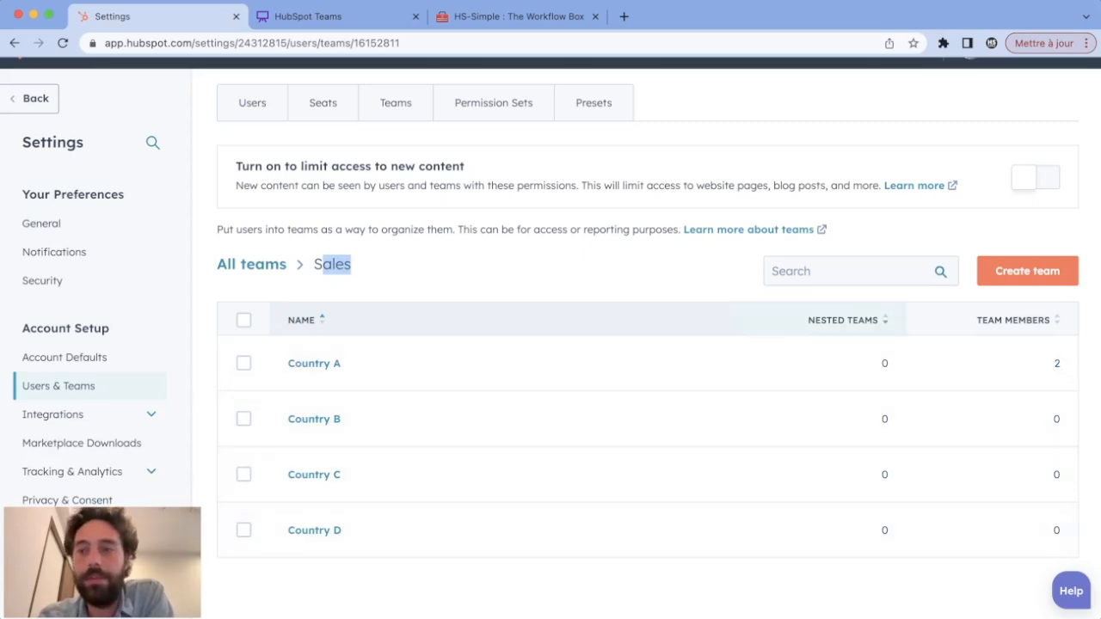
Step: Create a team named Country E that sits under the Sales team
click(1027, 271)
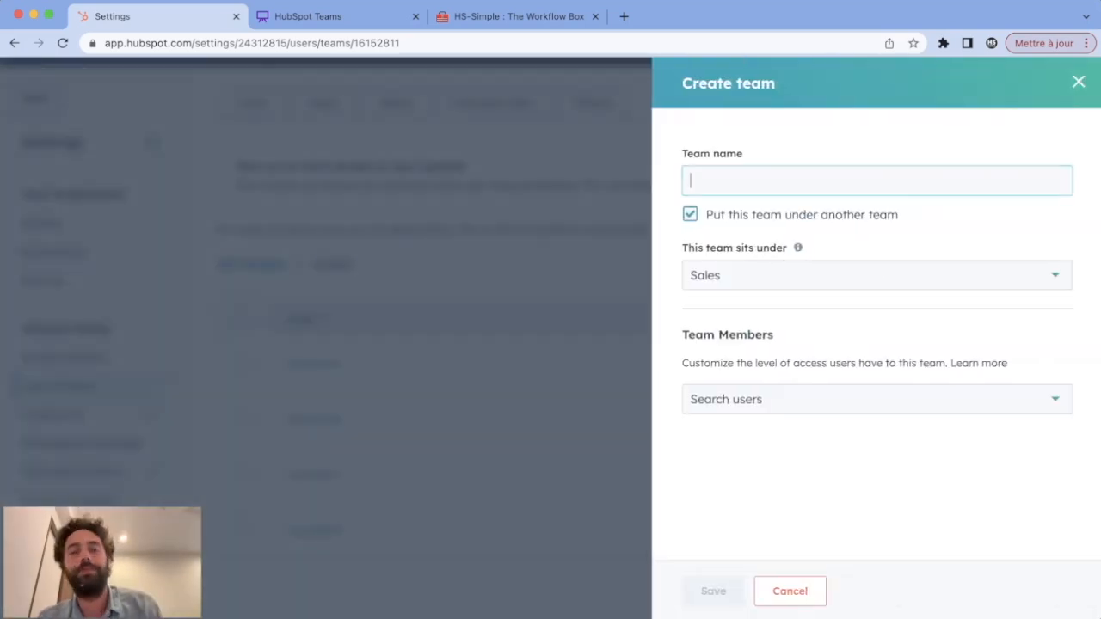
text(Country E)
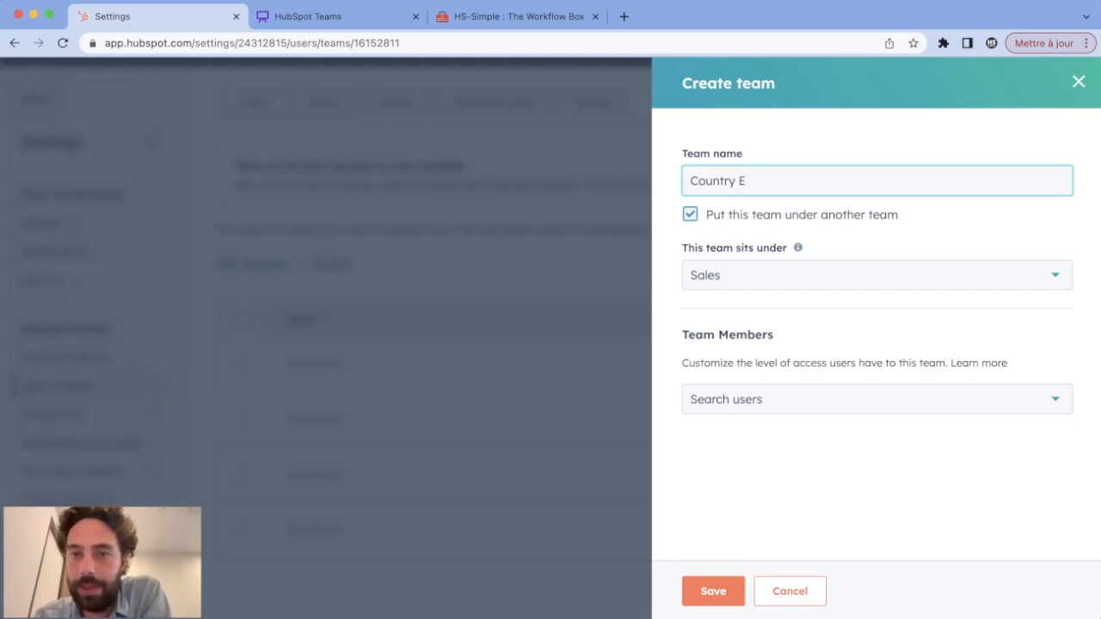
click(690, 214)
click(690, 214)
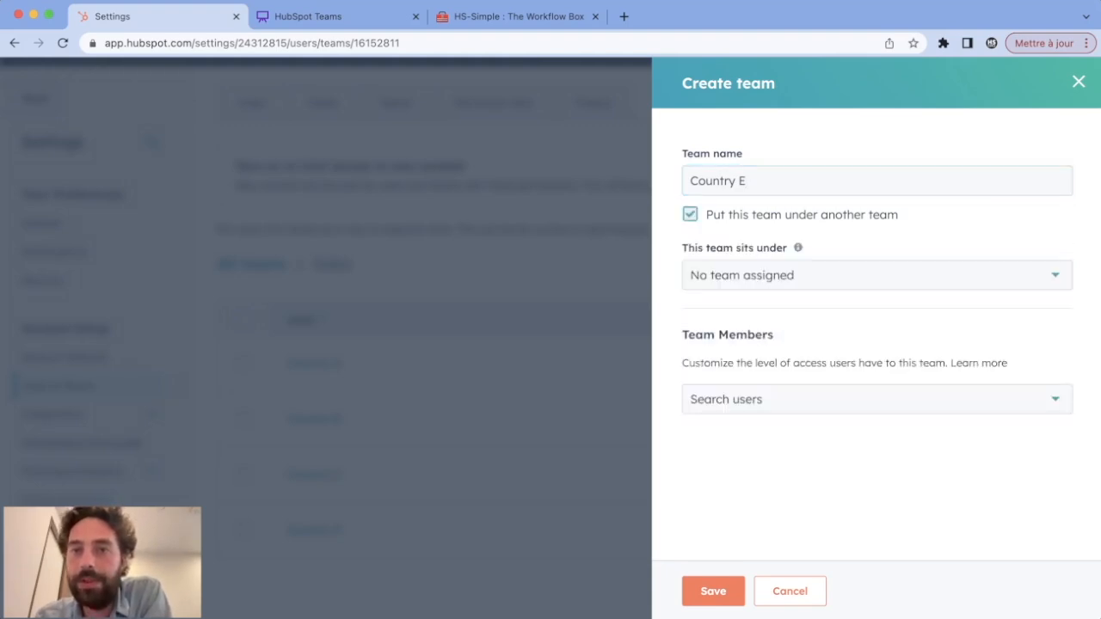
click(877, 276)
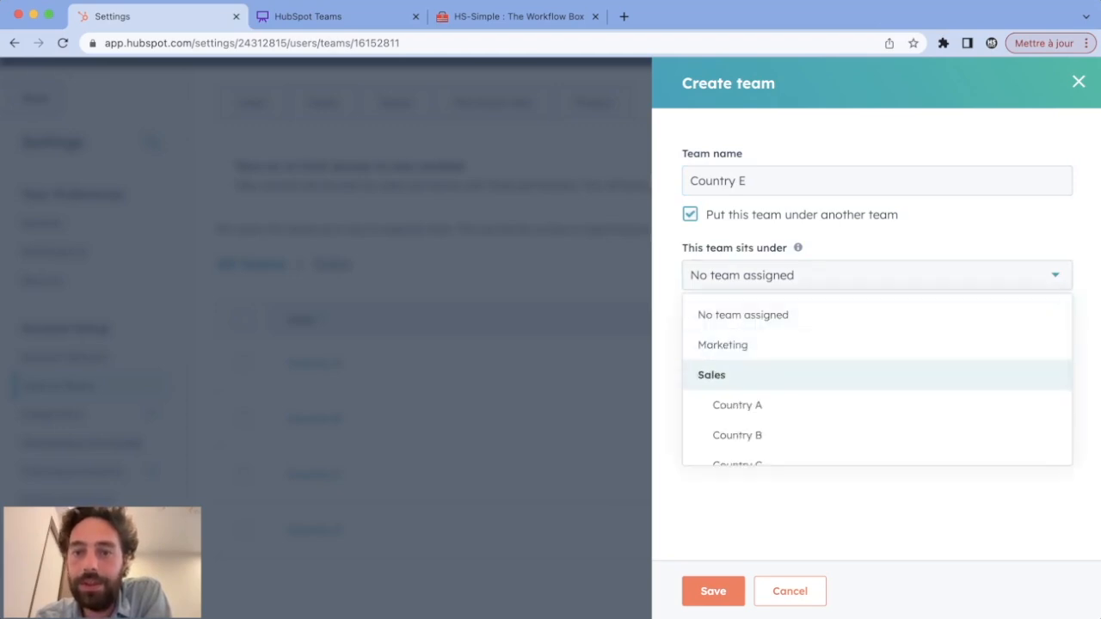
click(713, 375)
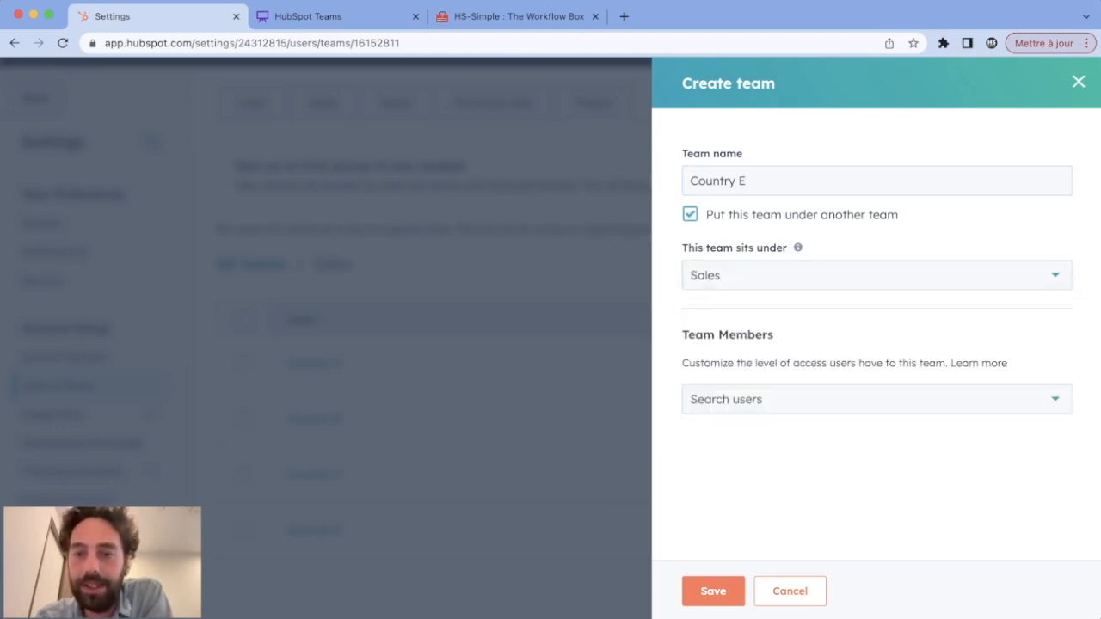
click(714, 591)
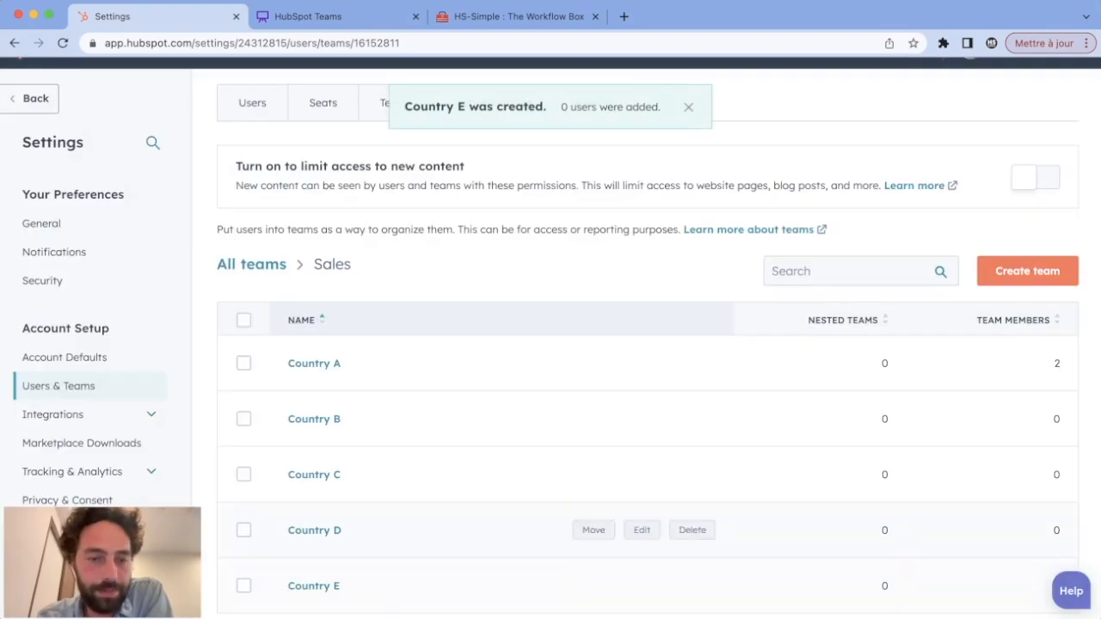
scroll(646, 534, up, 2)
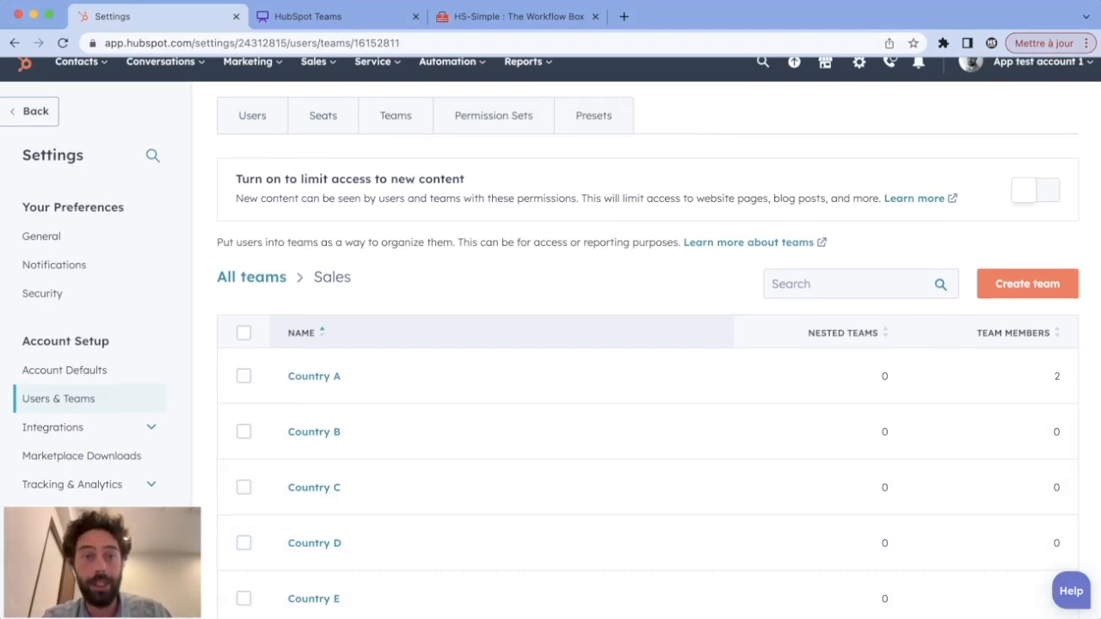
Step: Switch to the Whimsical diagram, select the chain of three sales roles, and return to the HubSpot settings
click(308, 17)
drag(857, 449, 979, 155)
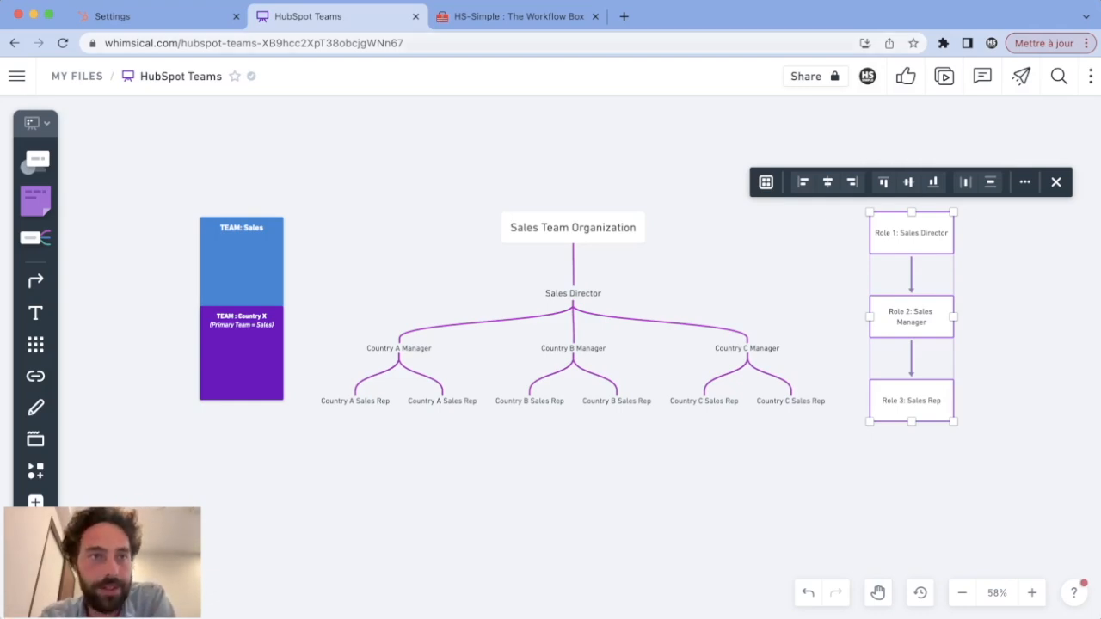
click(185, 16)
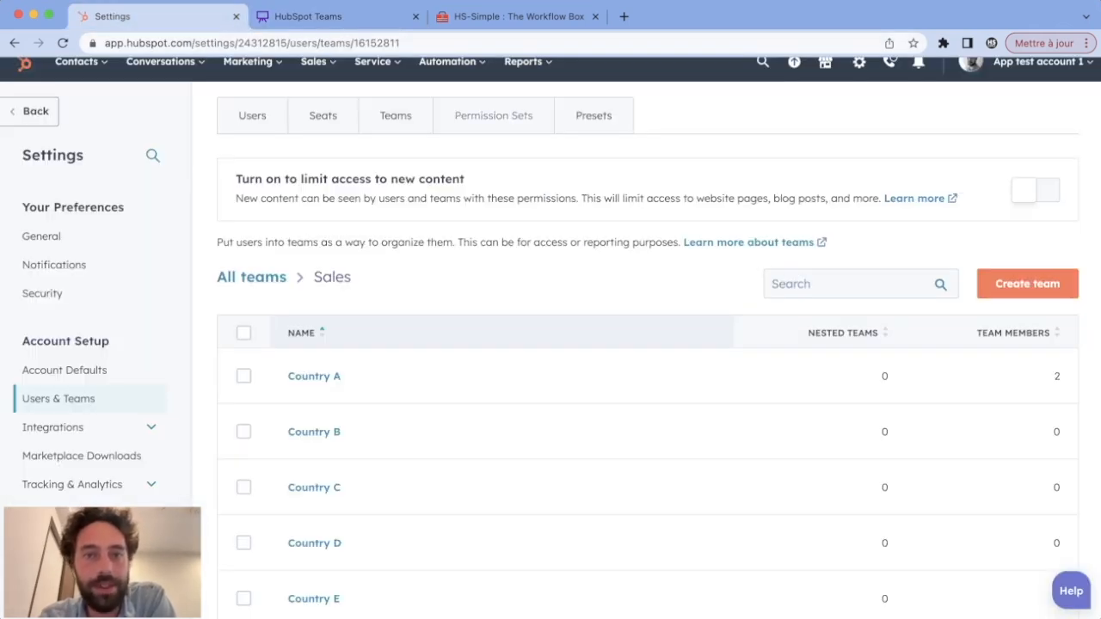
Step: Start a new permission set named Test 2
click(493, 115)
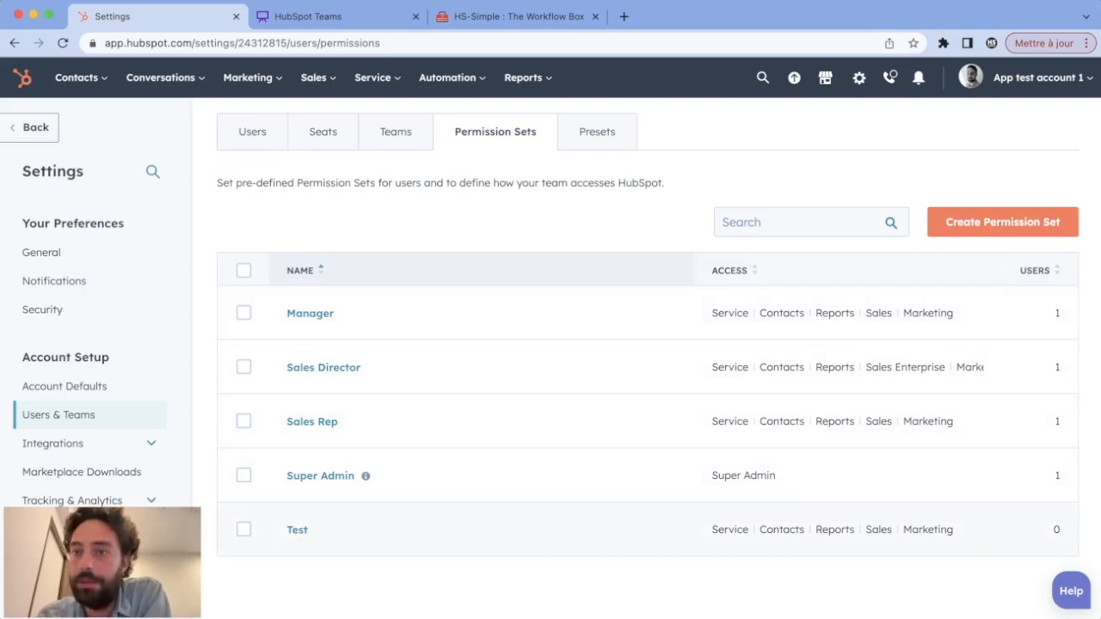
click(1002, 222)
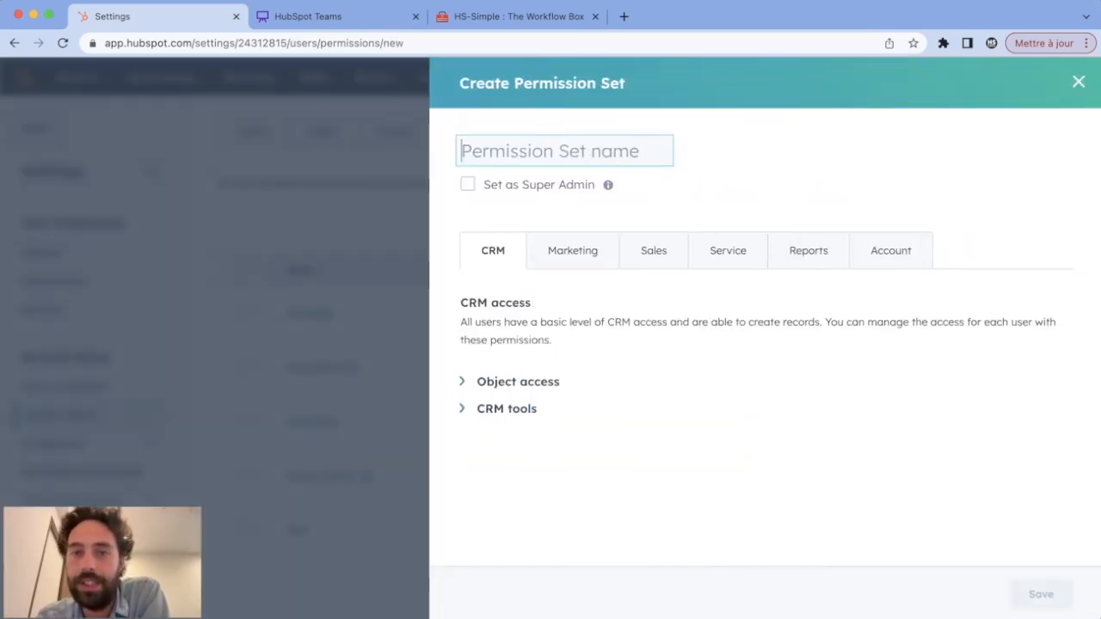
text(T)
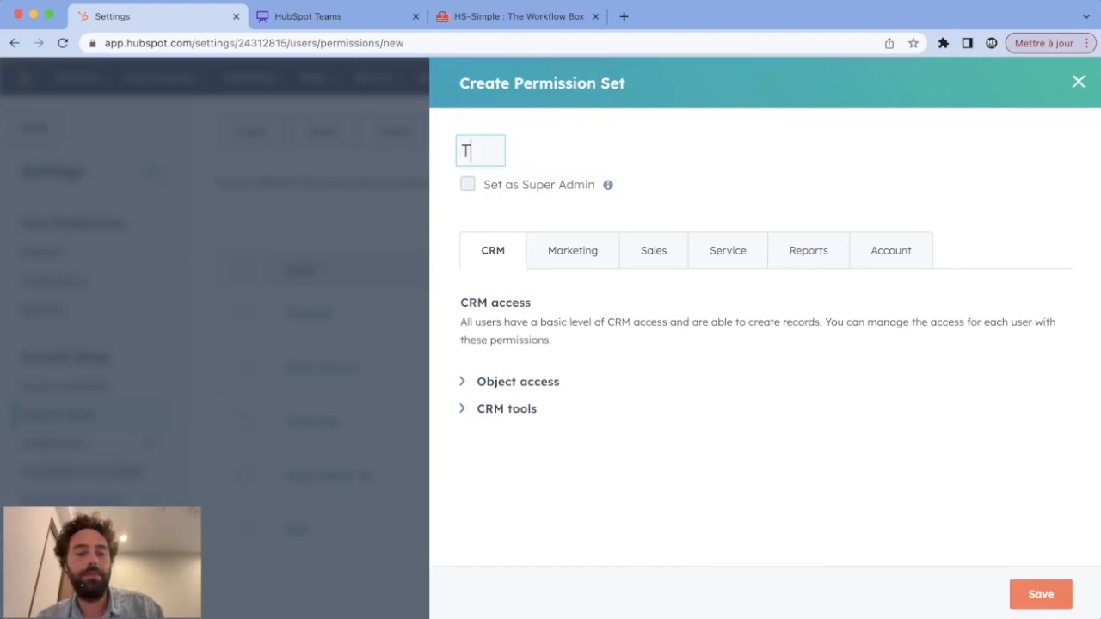
text(est 2)
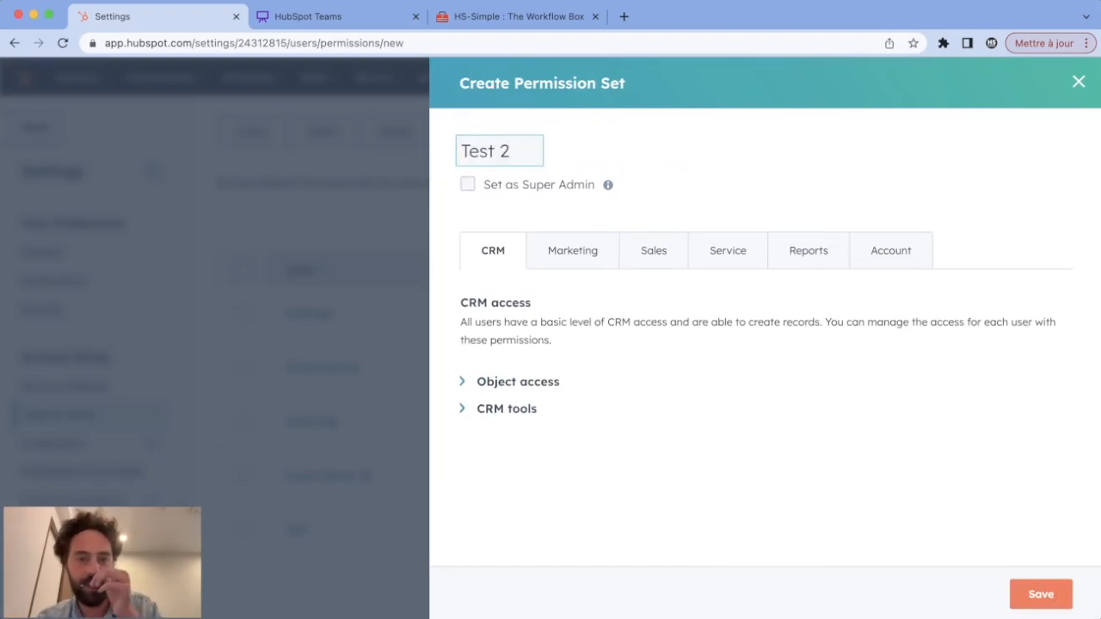
Step: Look through the Marketing, Sales, Service, Reports and Account permissions of the Test 2 permission set
click(572, 251)
click(653, 250)
click(729, 250)
click(809, 251)
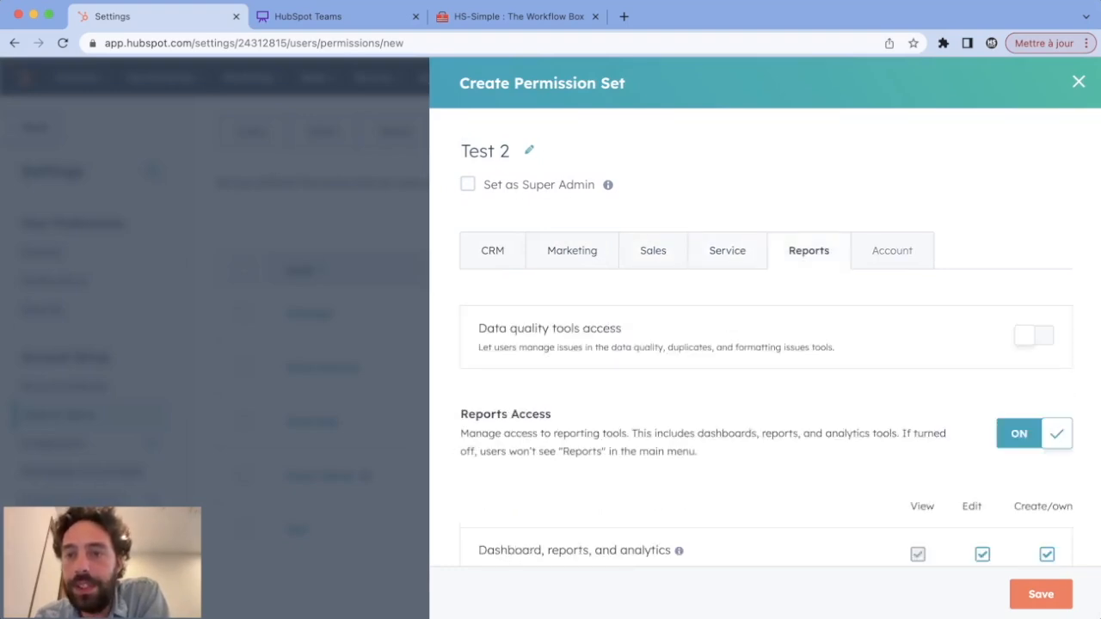
click(891, 251)
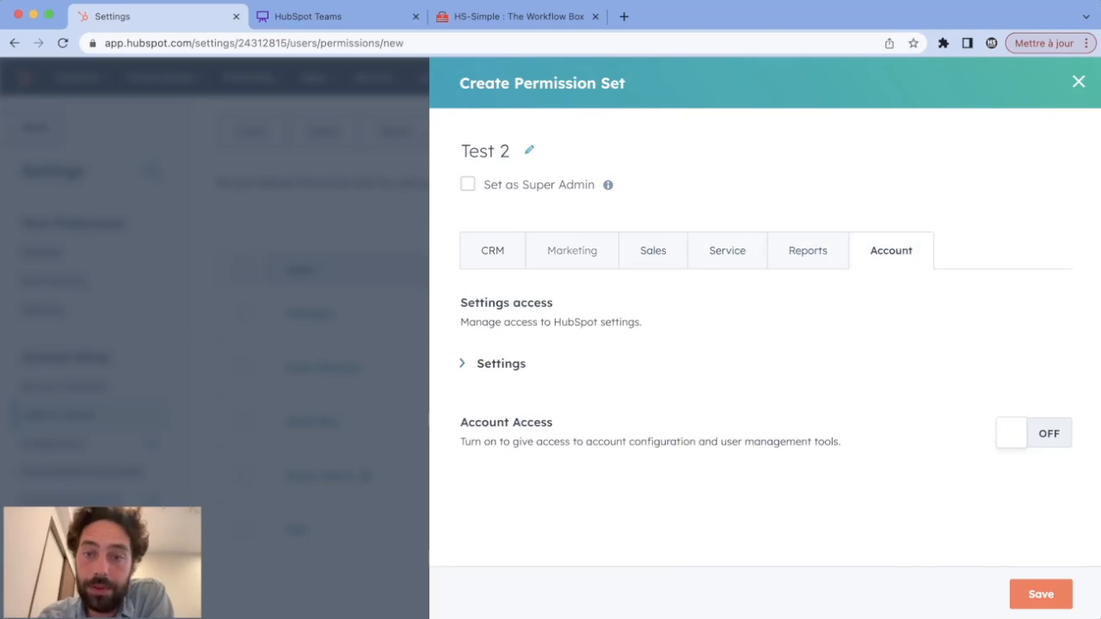
Step: Examine the Lists permission among the Marketing permissions of the Test 2 set
click(572, 250)
scroll(572, 344, down, 1)
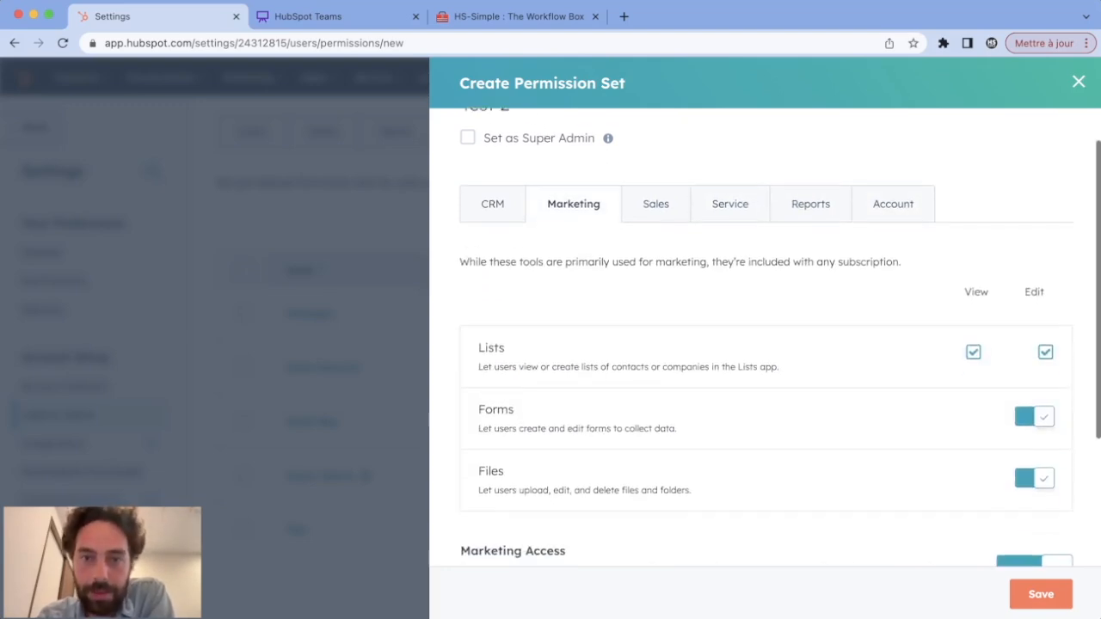
drag(506, 339, 489, 339)
scroll(766, 344, down, 1)
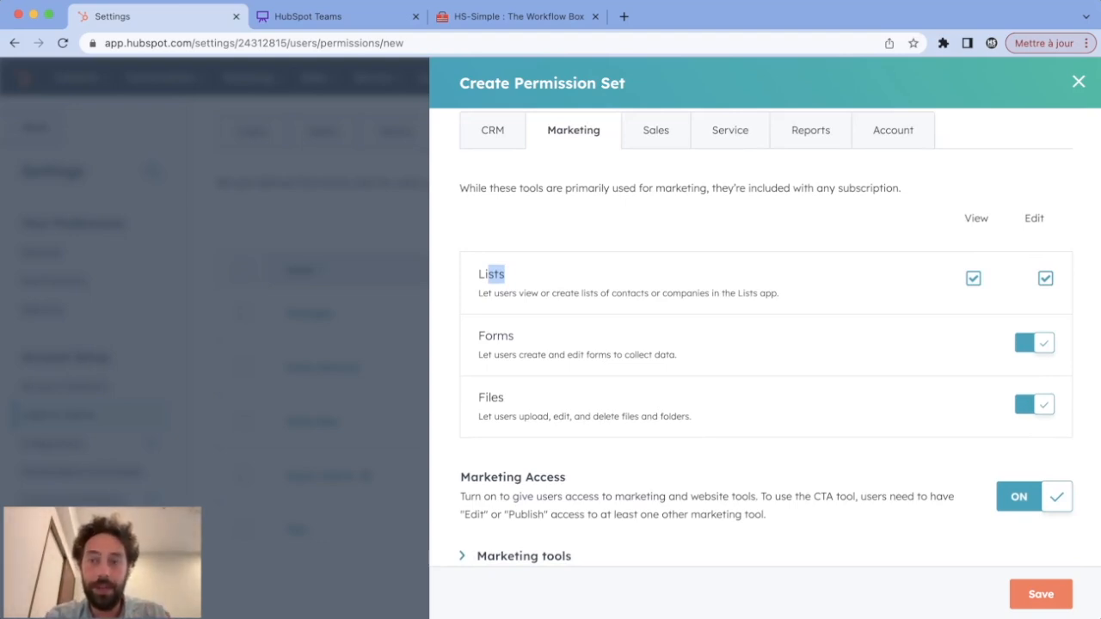
click(505, 275)
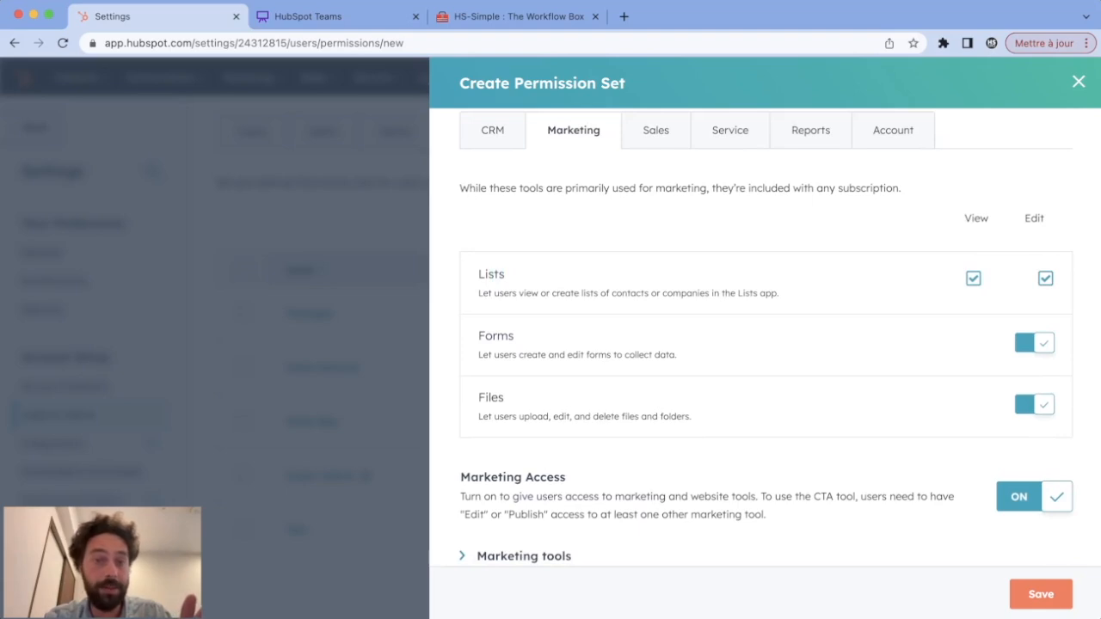
double_click(493, 275)
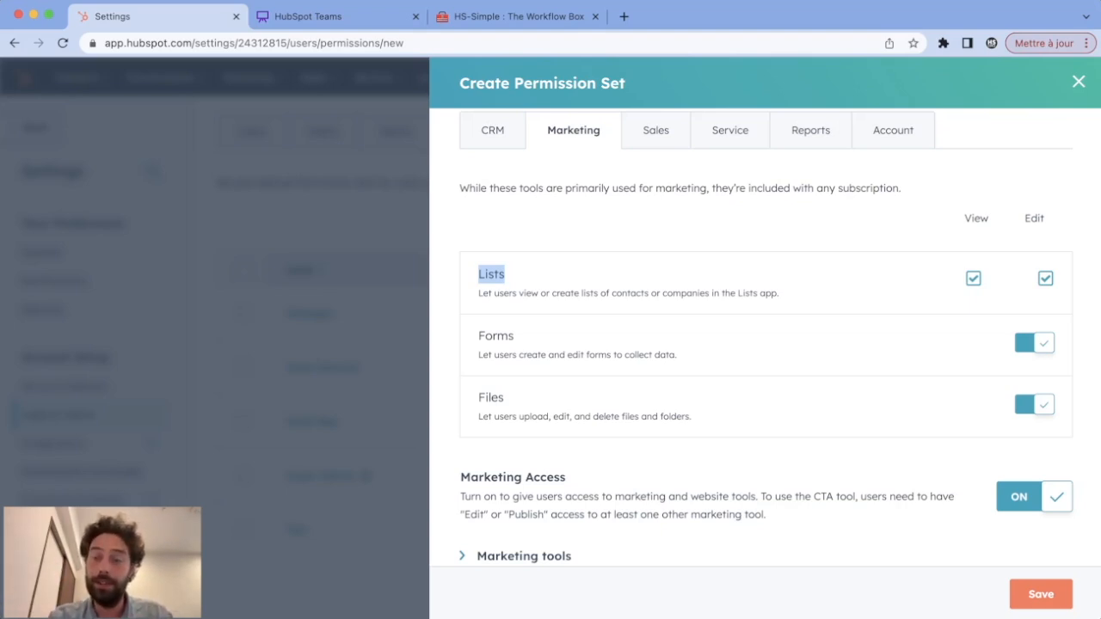
Step: Turn the Edit and View permissions for Lists off and back on in the Test 2 set
click(1046, 279)
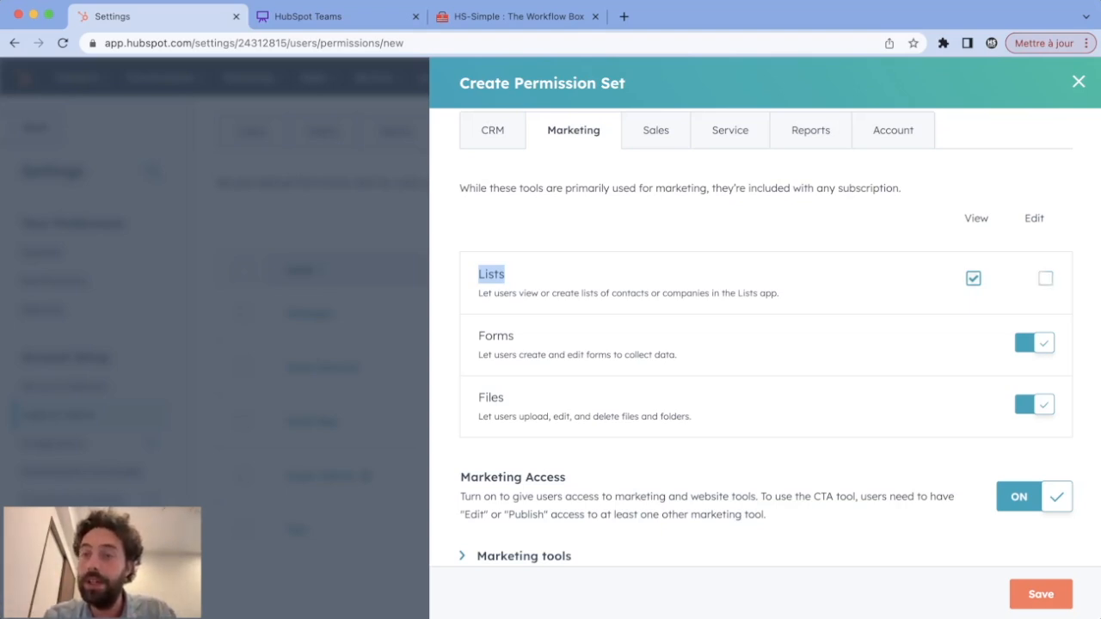
click(973, 279)
click(973, 279)
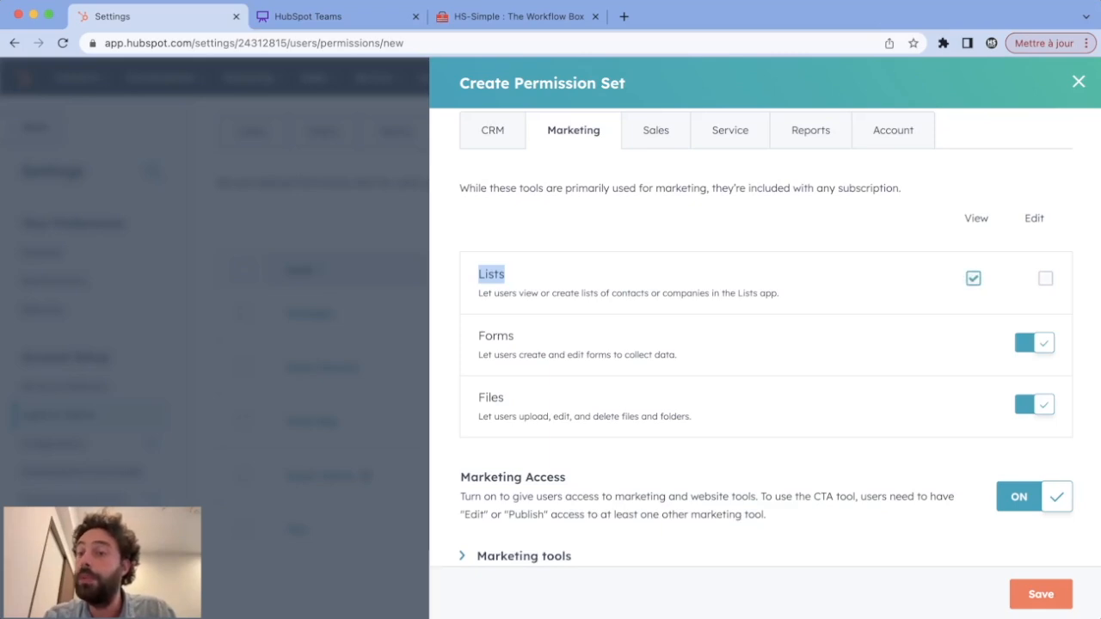
click(1046, 279)
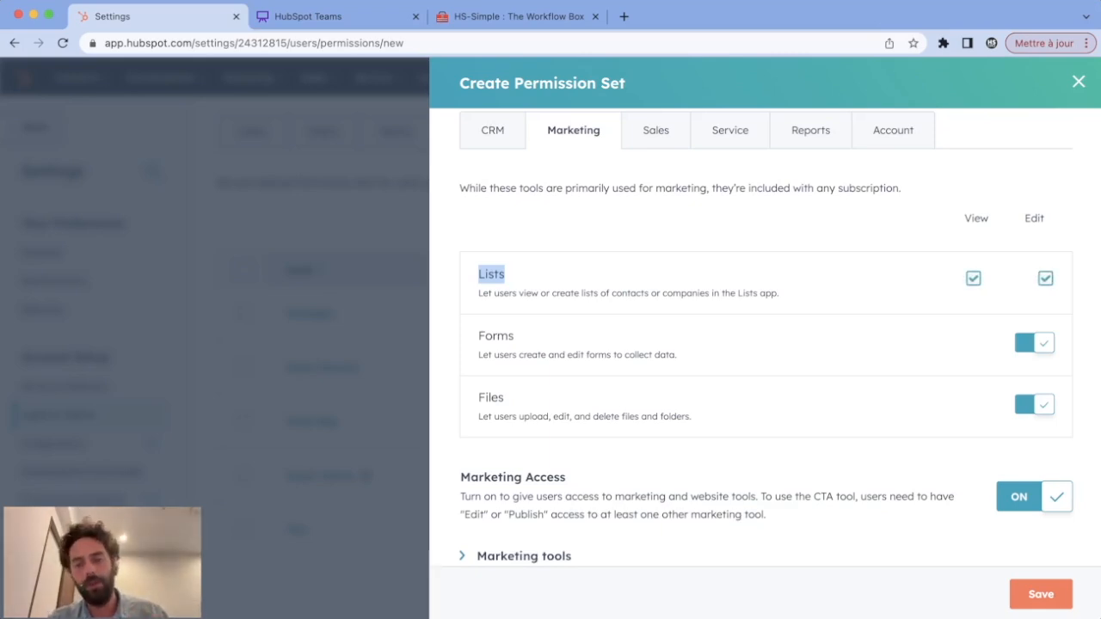
Step: Review the Marketing tools, Website tools and Approvals permissions of the Test 2 set and save the permission set
scroll(766, 344, down, 2)
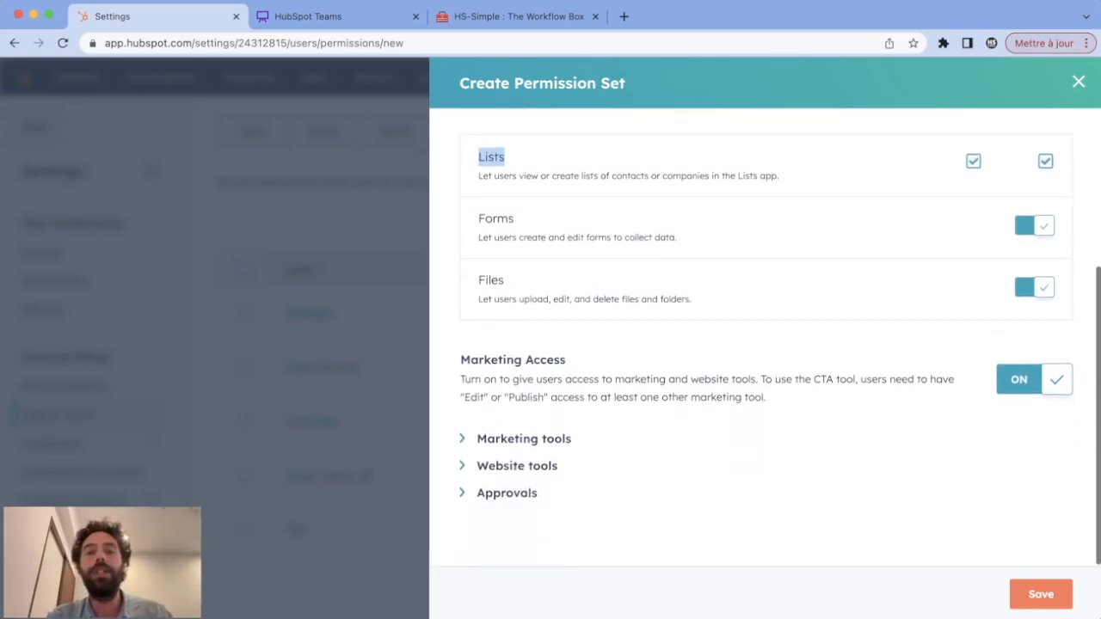
click(524, 438)
scroll(766, 345, down, 5)
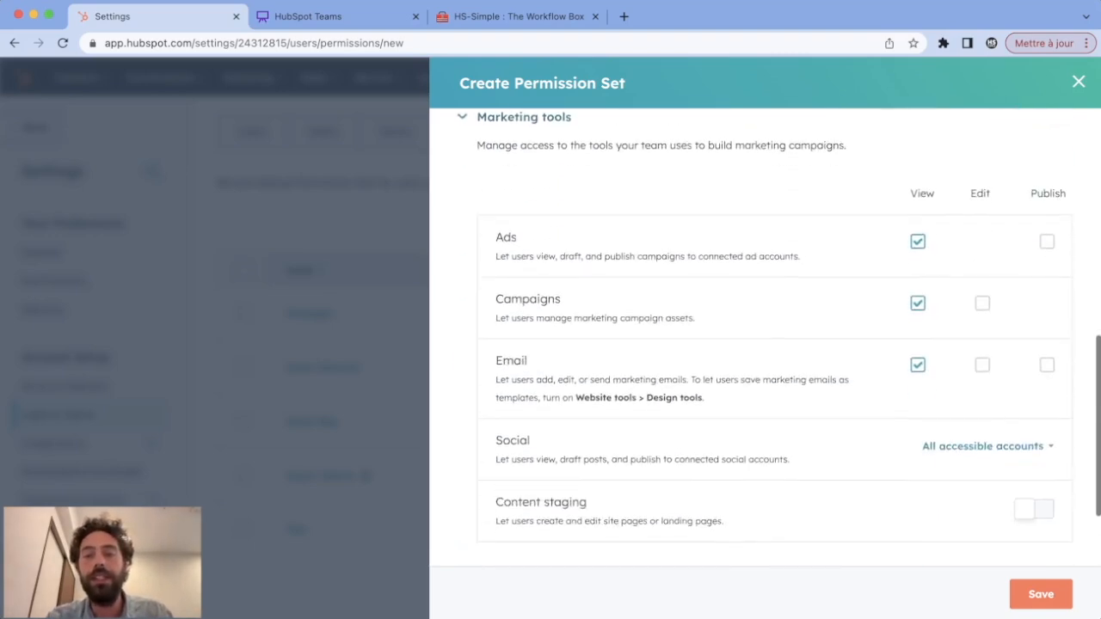
click(516, 465)
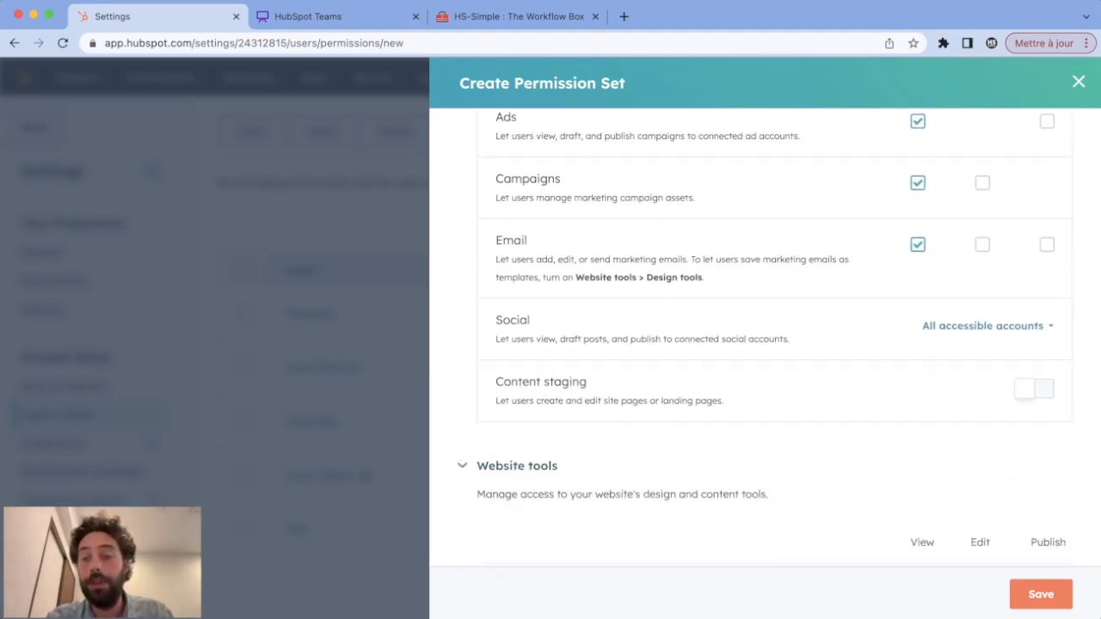
scroll(766, 344, down, 5)
scroll(765, 344, down, 3)
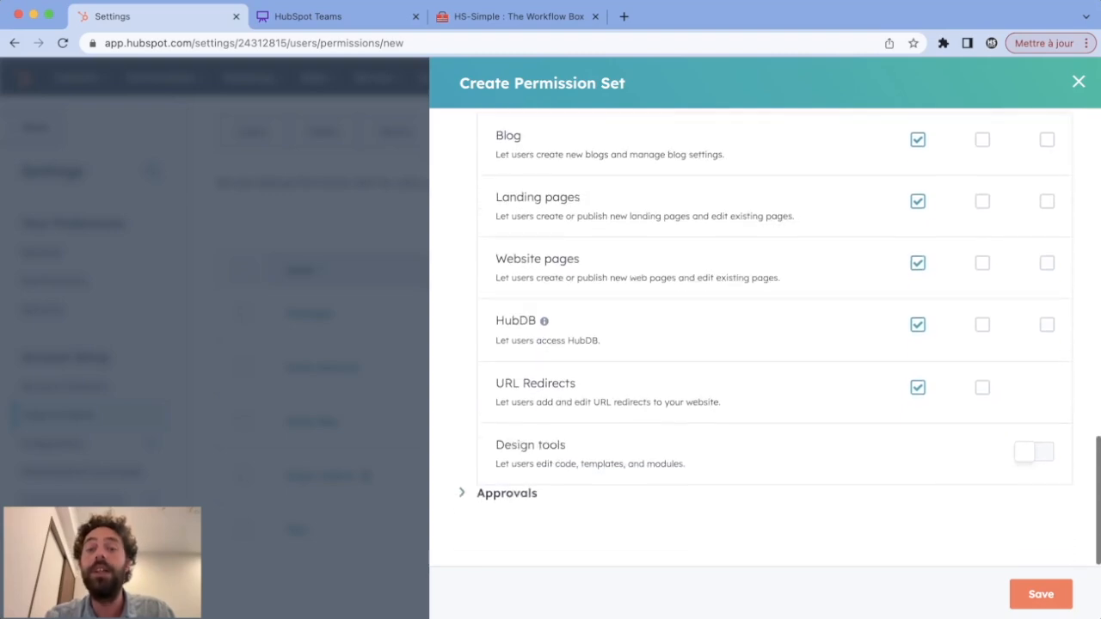
scroll(766, 344, down, 5)
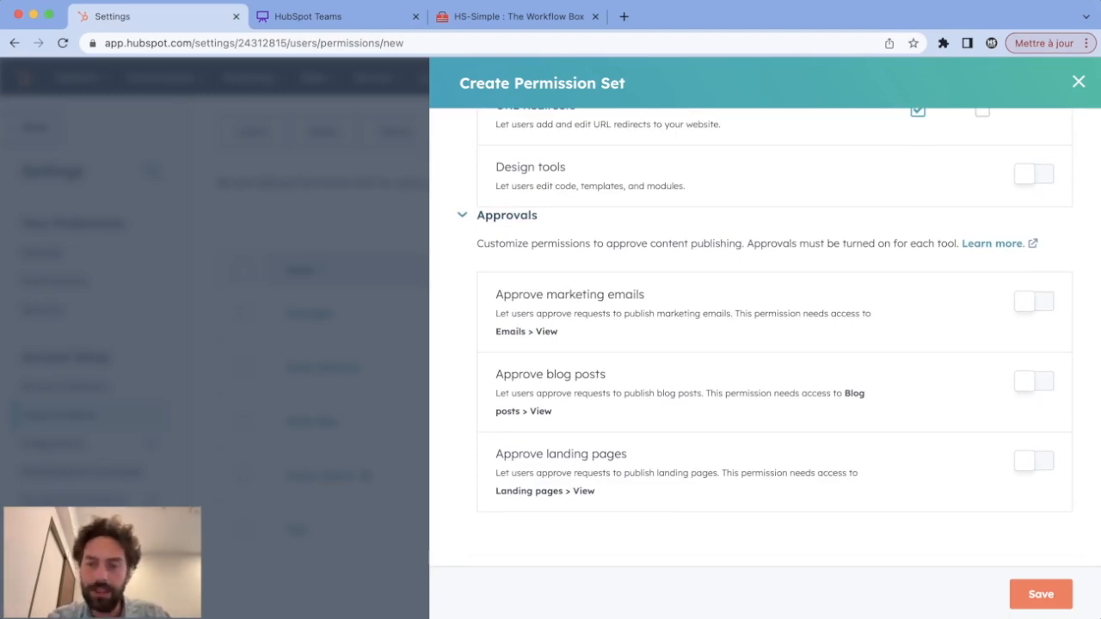
click(1042, 595)
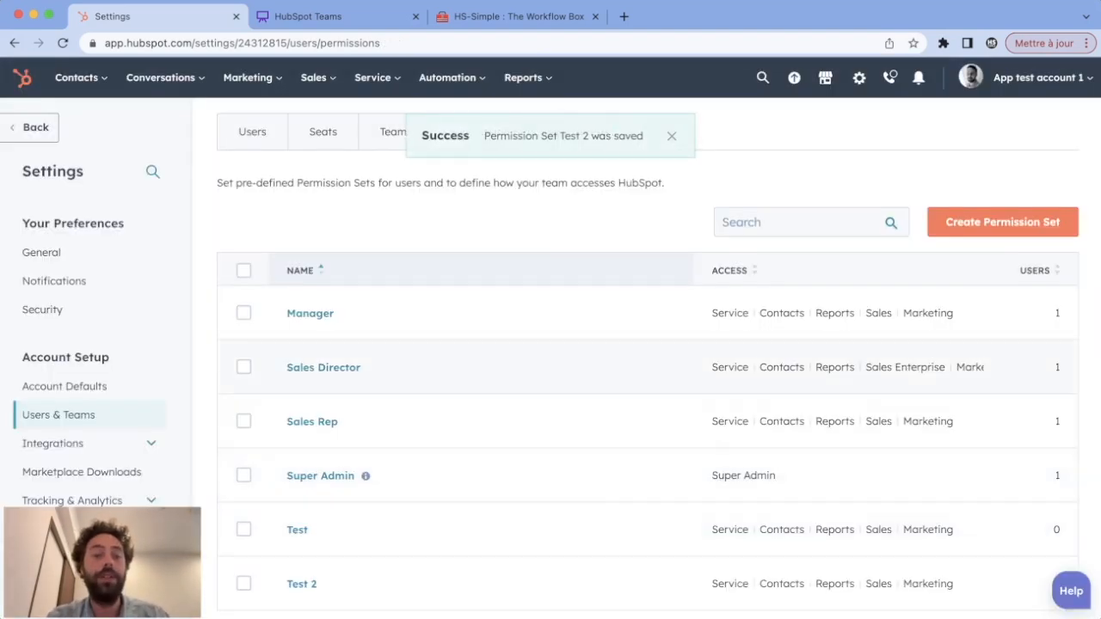
Step: Compare the Sales Director user's team and permission set in the user list with the Sales Director's place in the Whimsical organization diagram
scroll(647, 370, down, 1)
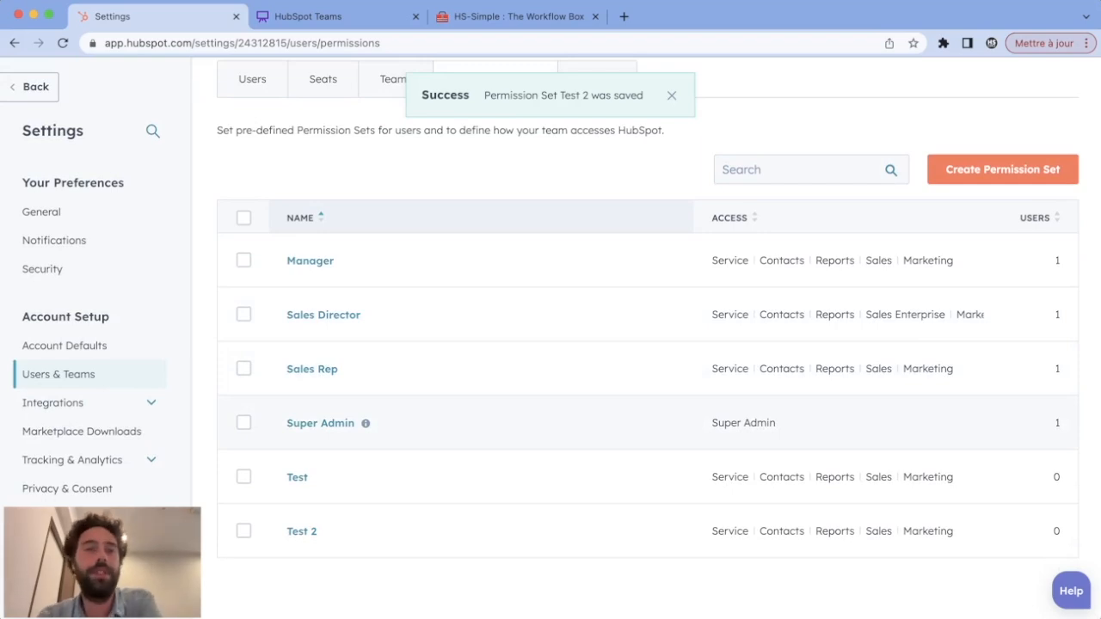
click(252, 80)
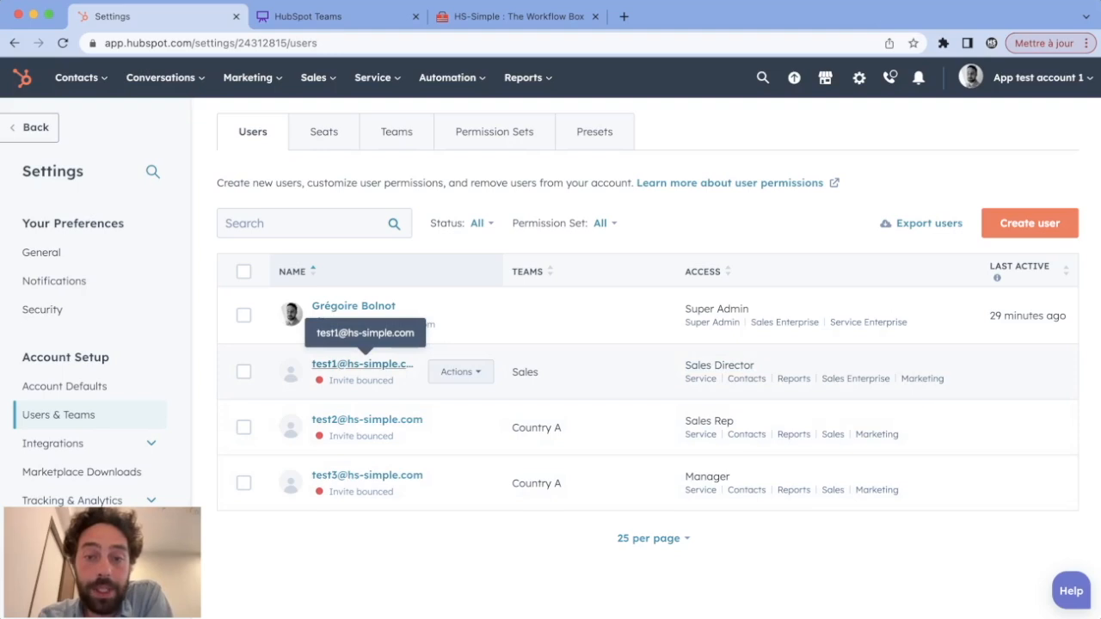
triple_click(720, 366)
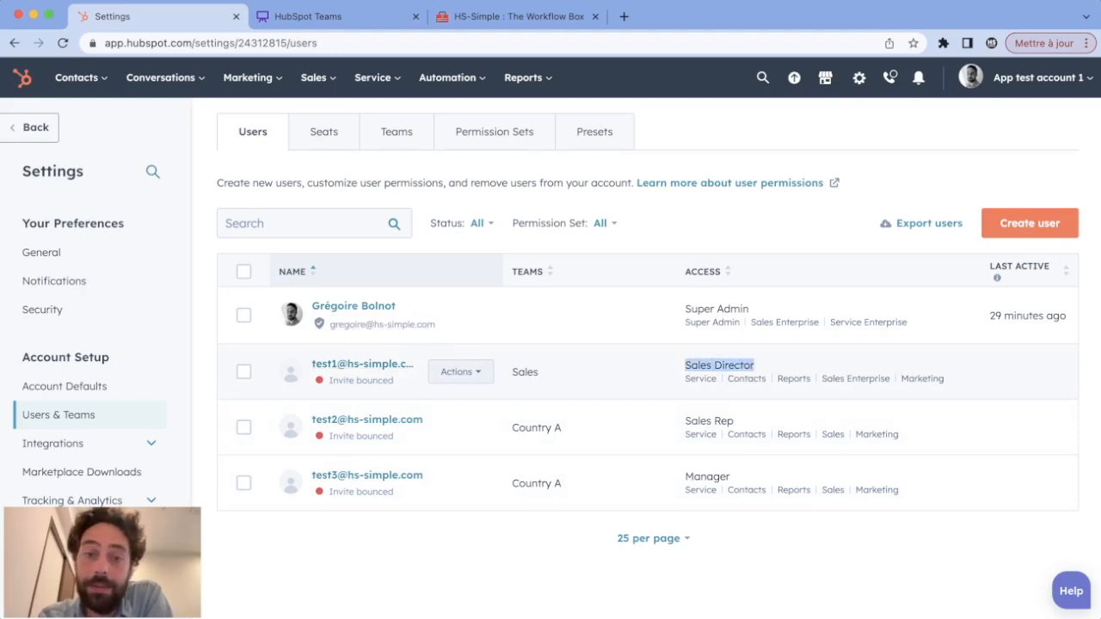
double_click(524, 371)
click(310, 16)
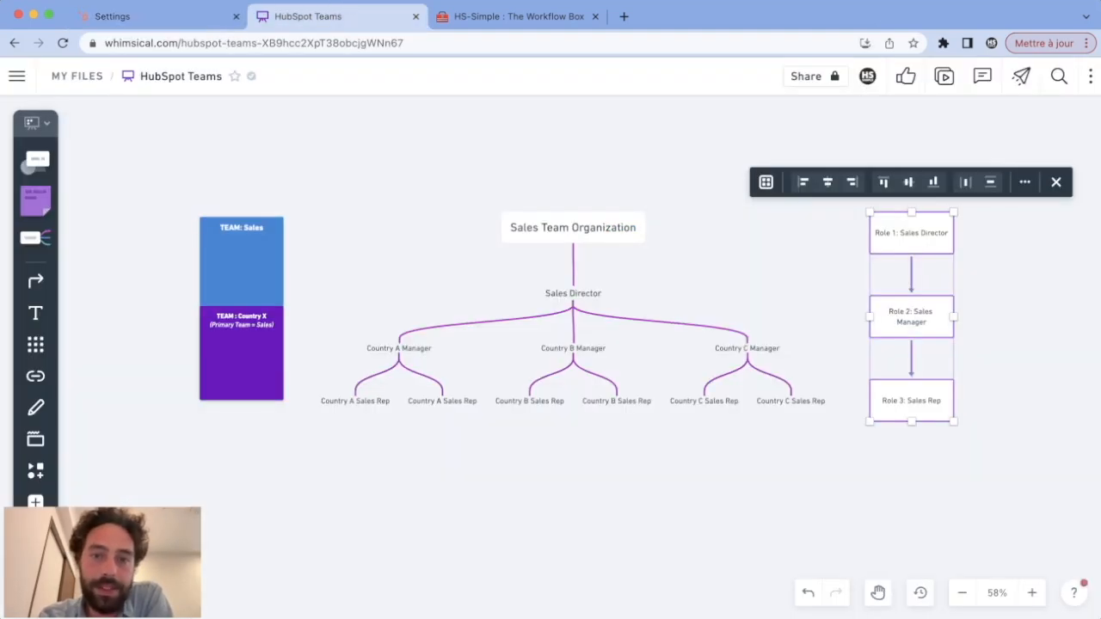
click(573, 293)
drag(312, 458, 810, 239)
click(155, 16)
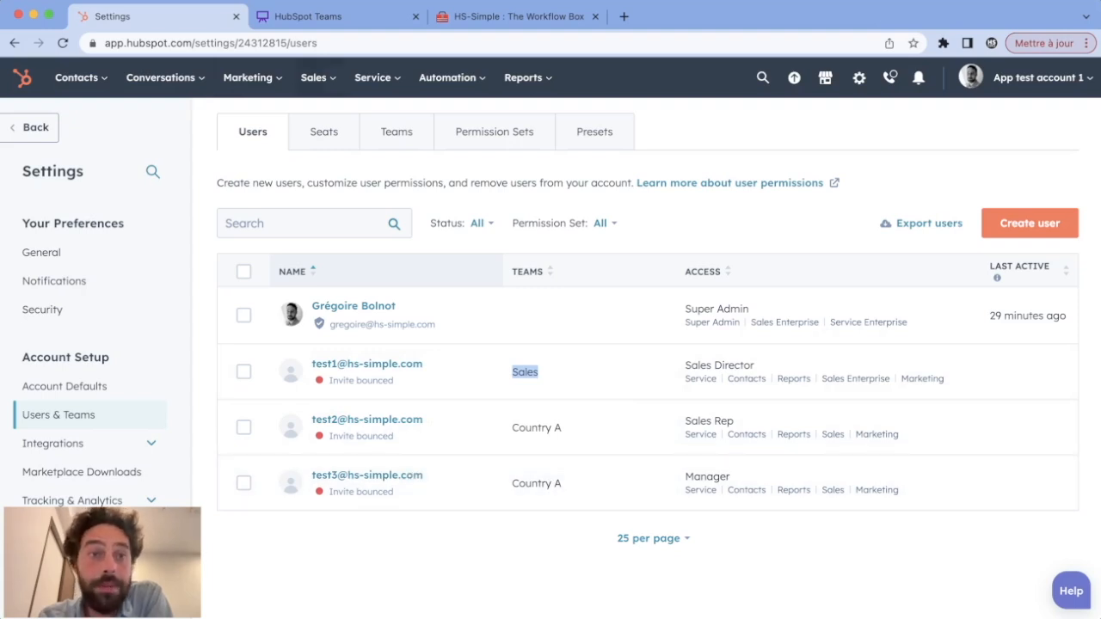
Step: Compare the Country A manager and sales reps in the Whimsical diagram with the Country A users in the HubSpot user list
click(331, 17)
click(400, 348)
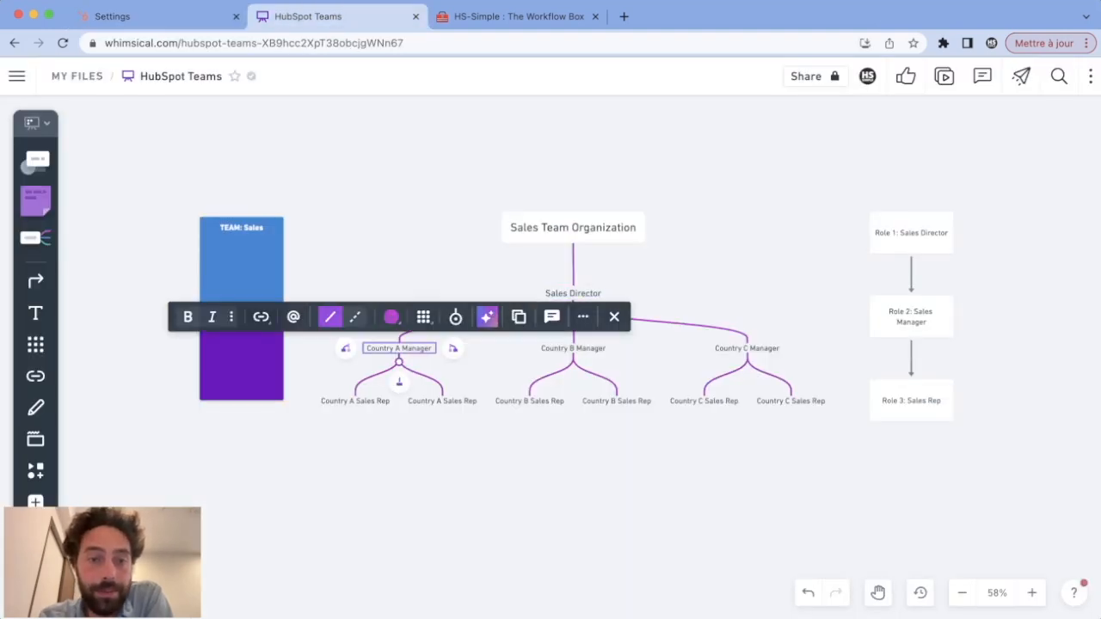
drag(313, 437, 483, 327)
click(155, 17)
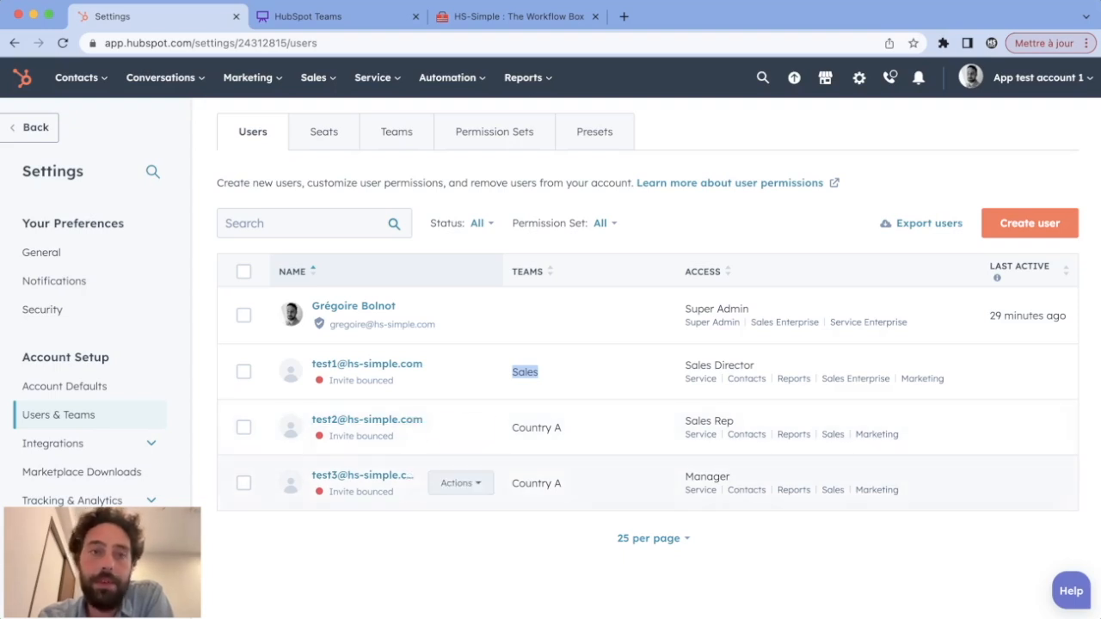
click(308, 16)
drag(308, 420, 399, 389)
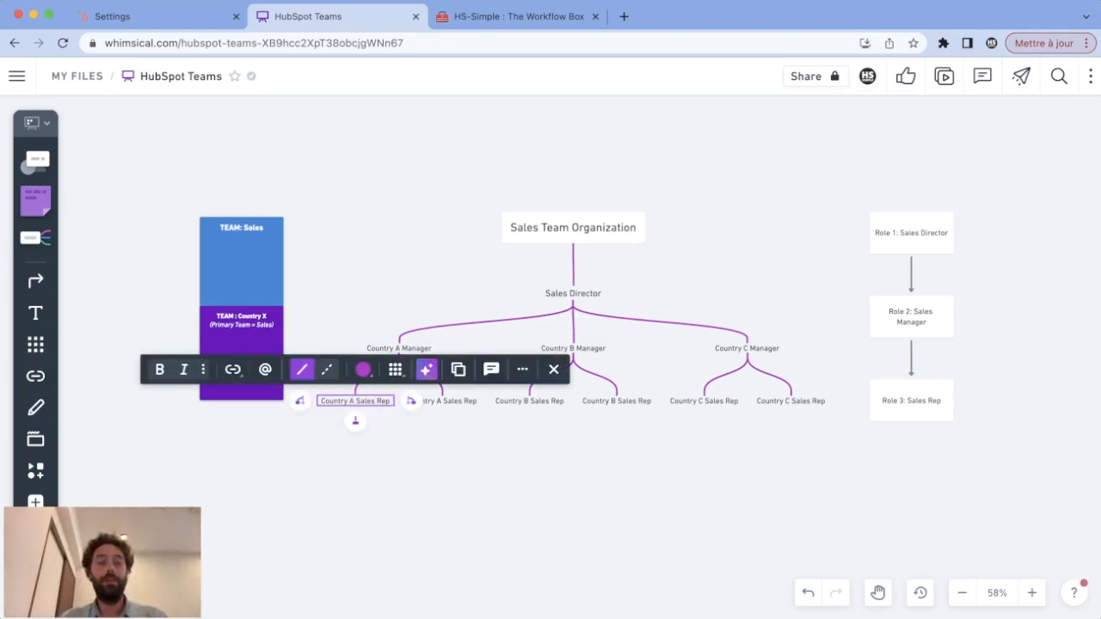
key(Escape)
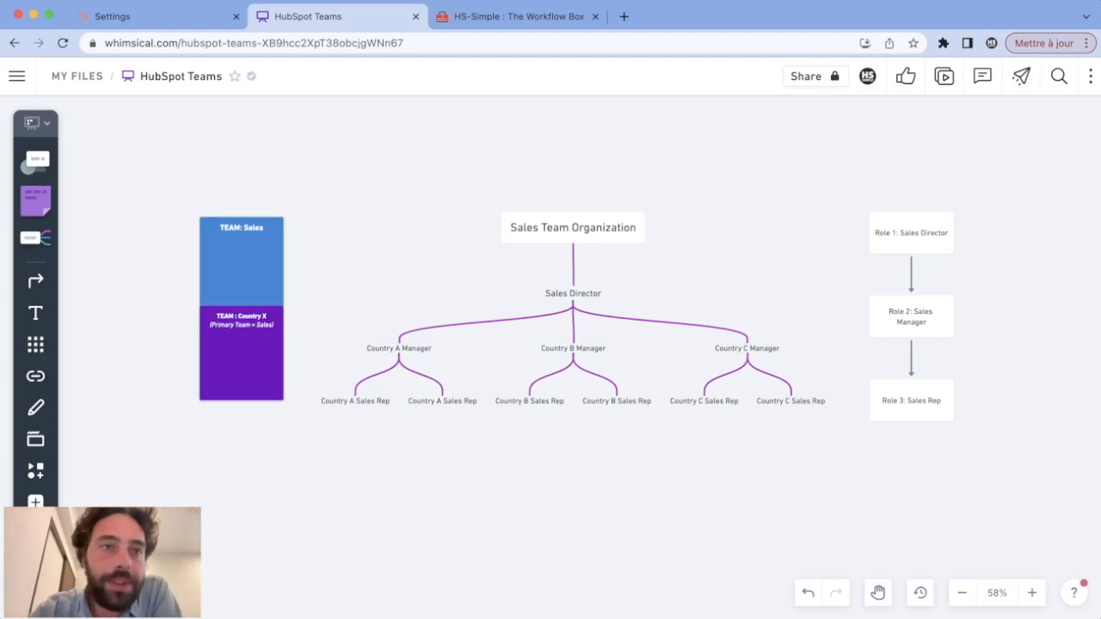
click(138, 16)
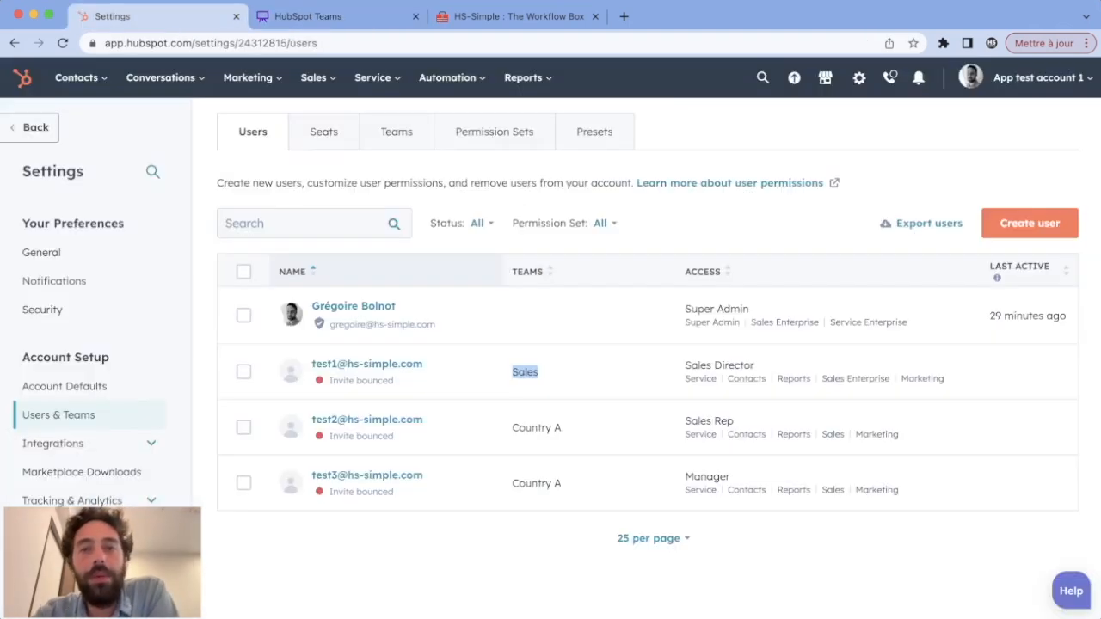
click(526, 372)
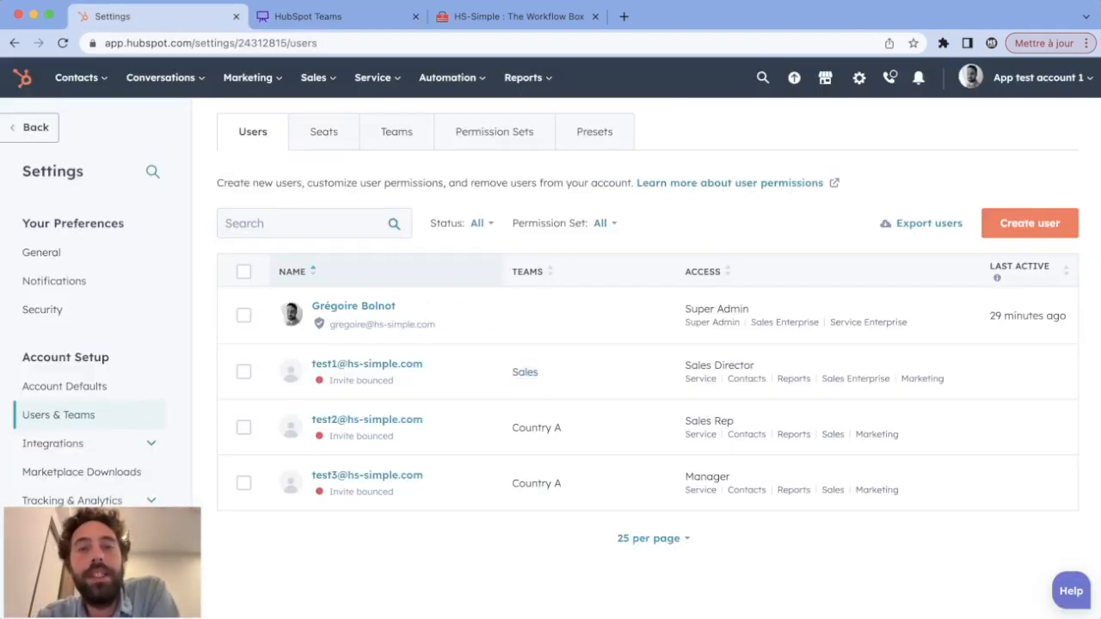
Step: Open the Sales Director permission set and examine its CRM object access, starting with Contacts
click(495, 131)
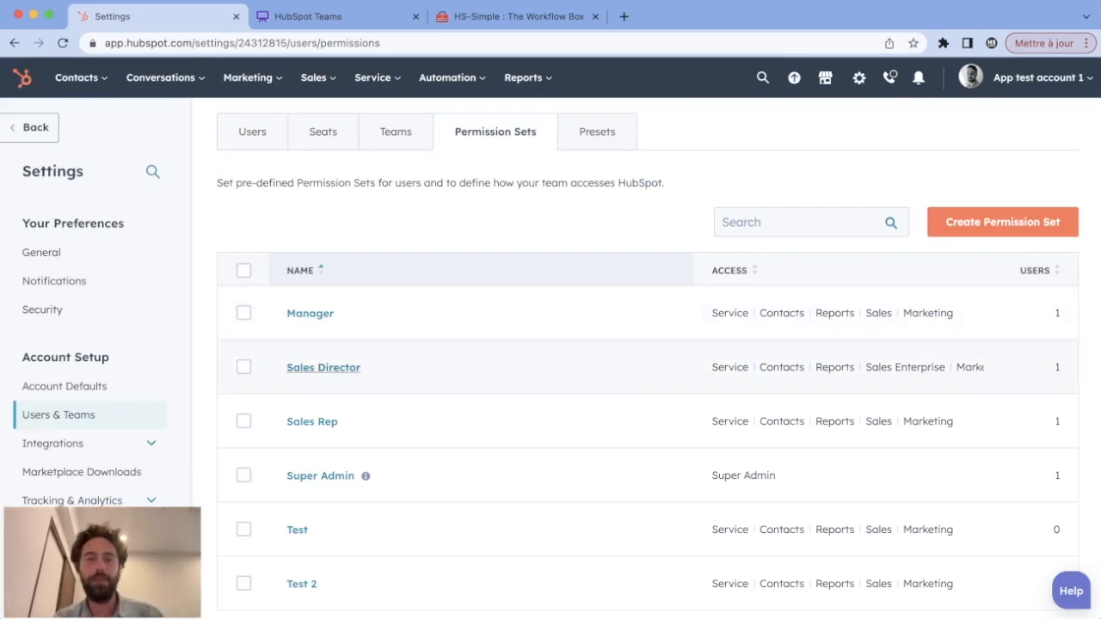
click(323, 368)
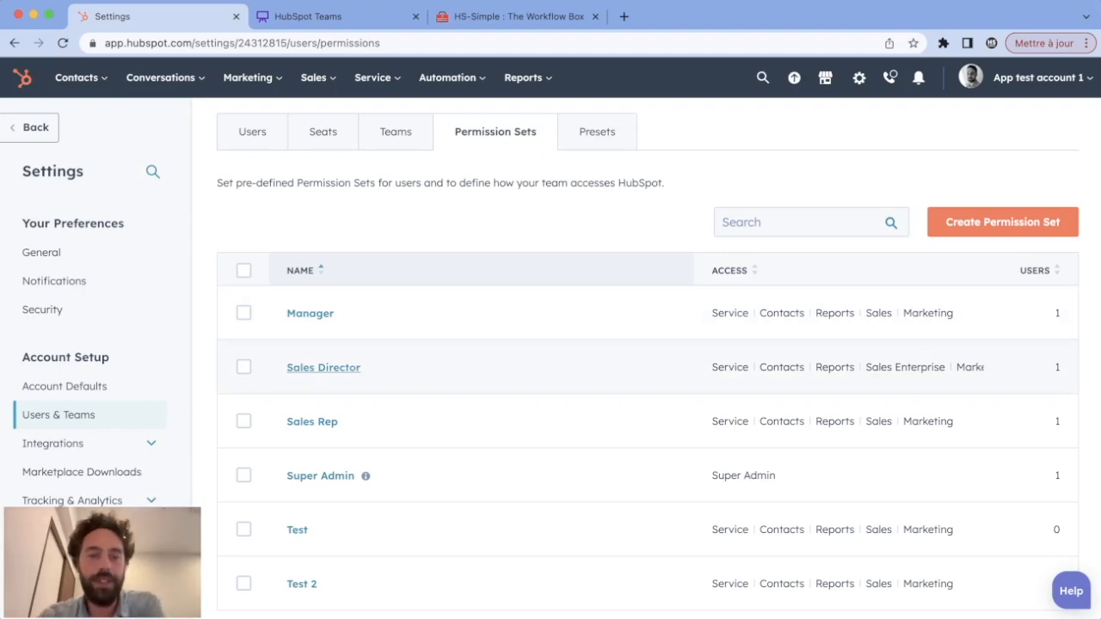
double_click(493, 251)
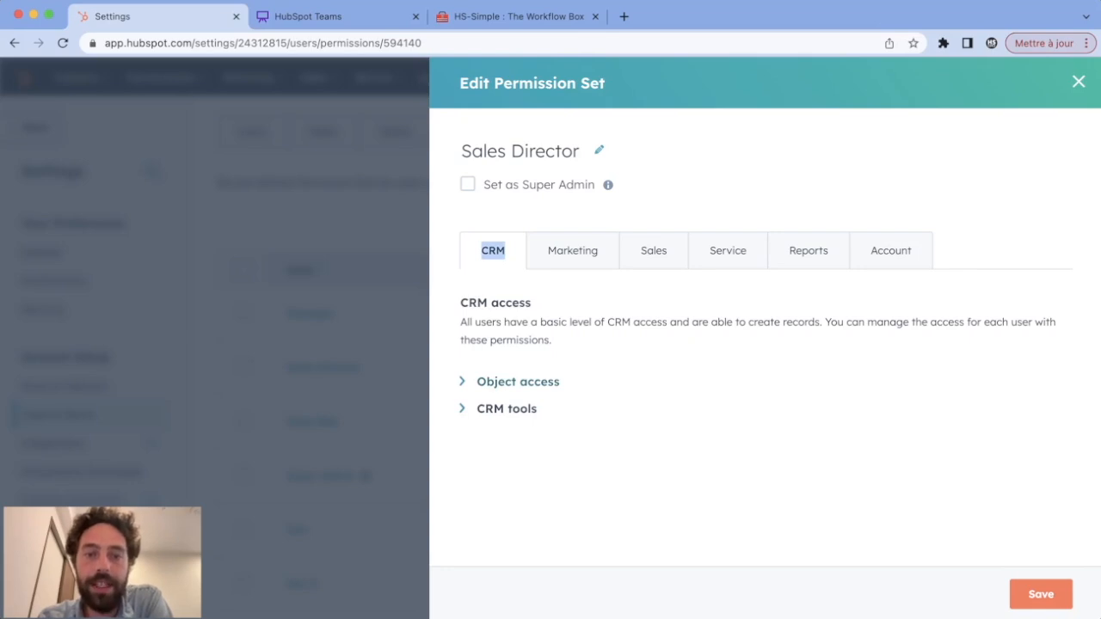
click(518, 381)
scroll(774, 344, down, 5)
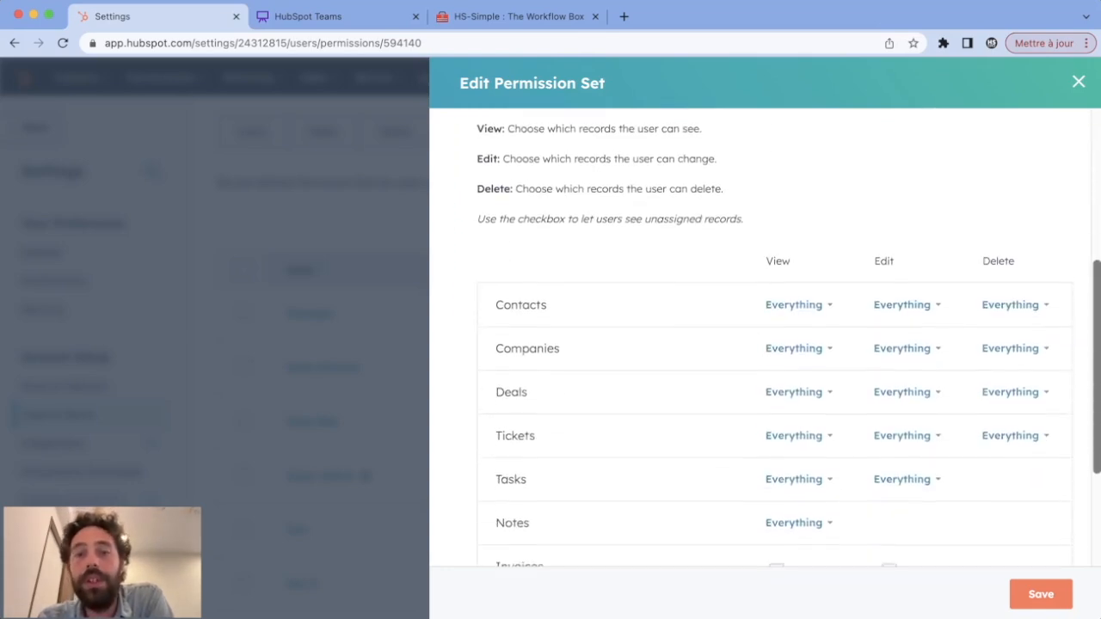
scroll(774, 344, up, 1)
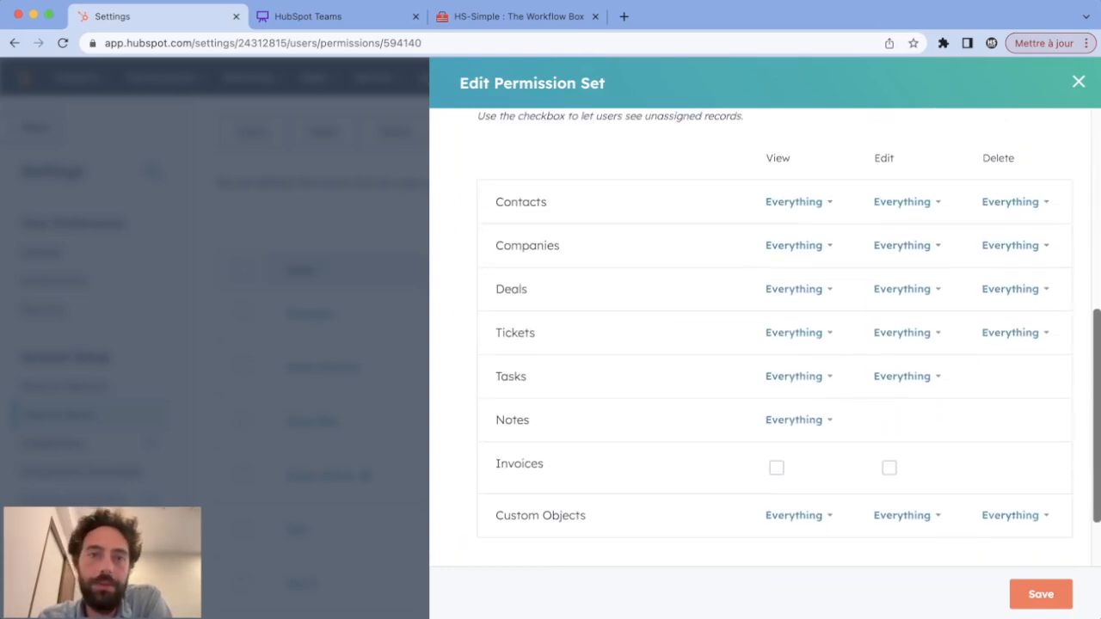
drag(496, 202, 530, 203)
click(530, 203)
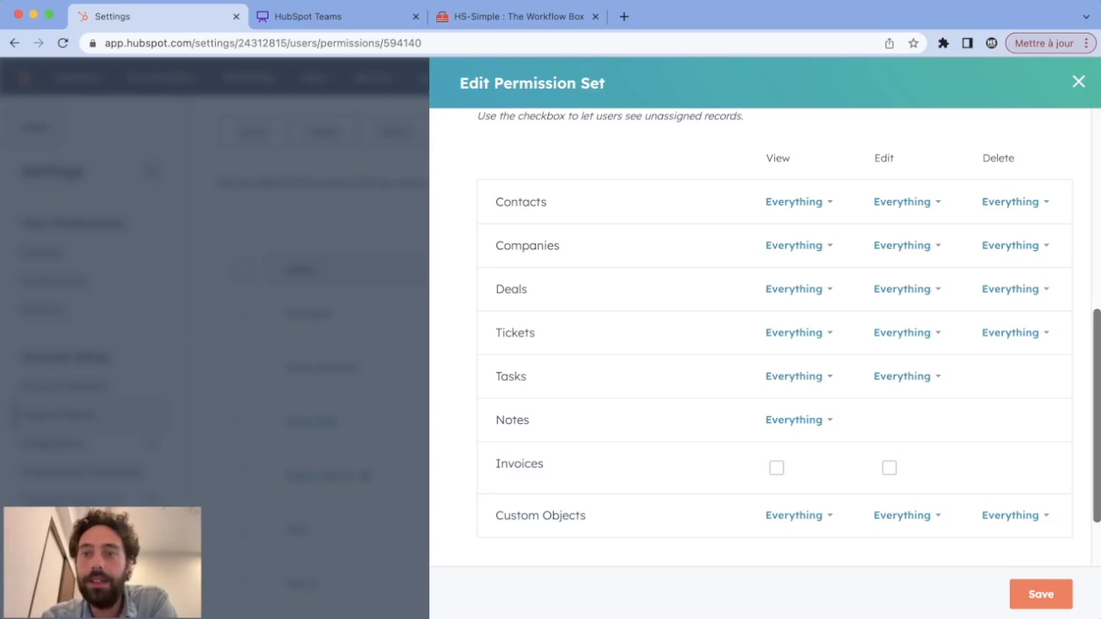
Step: Review the View, Edit and Delete access levels and the View options for Contacts, and save the Sales Director permission set
drag(765, 158, 1015, 158)
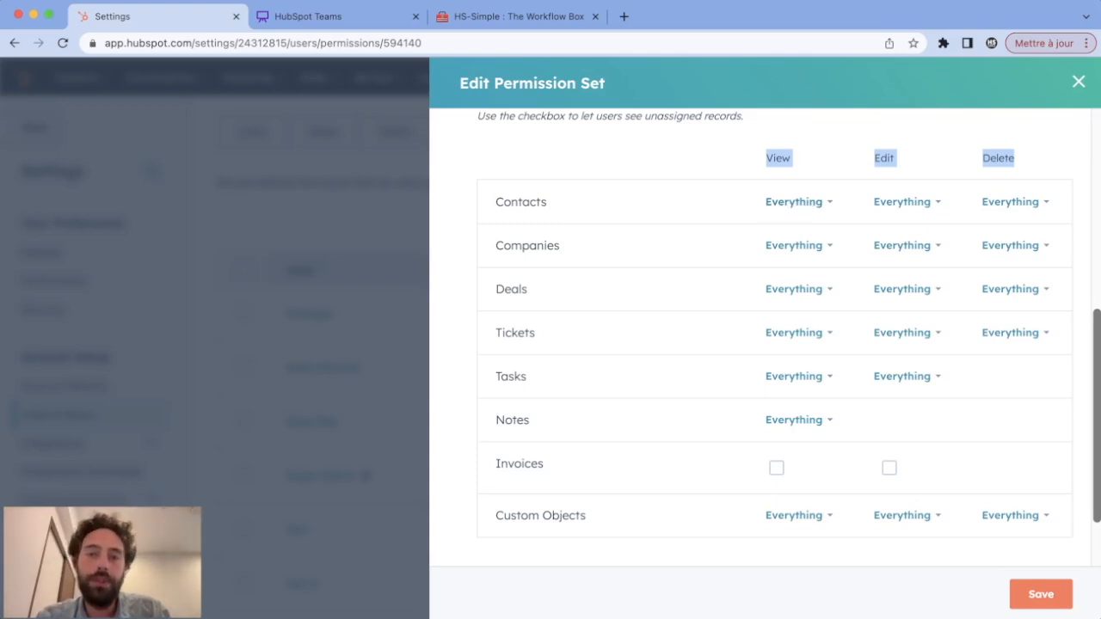
drag(496, 202, 548, 203)
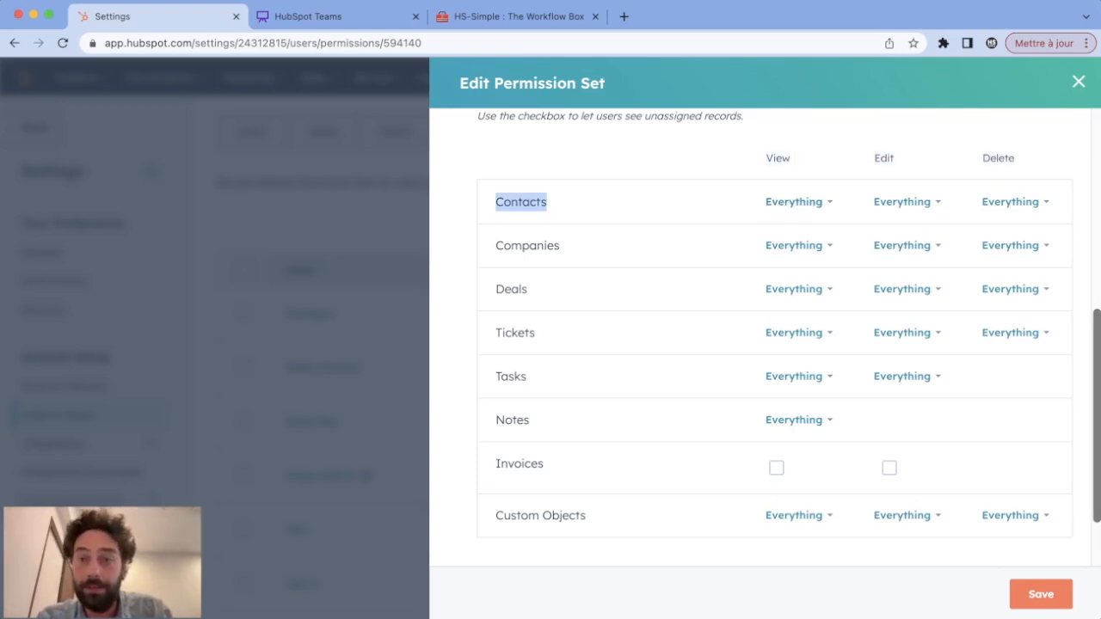
double_click(778, 159)
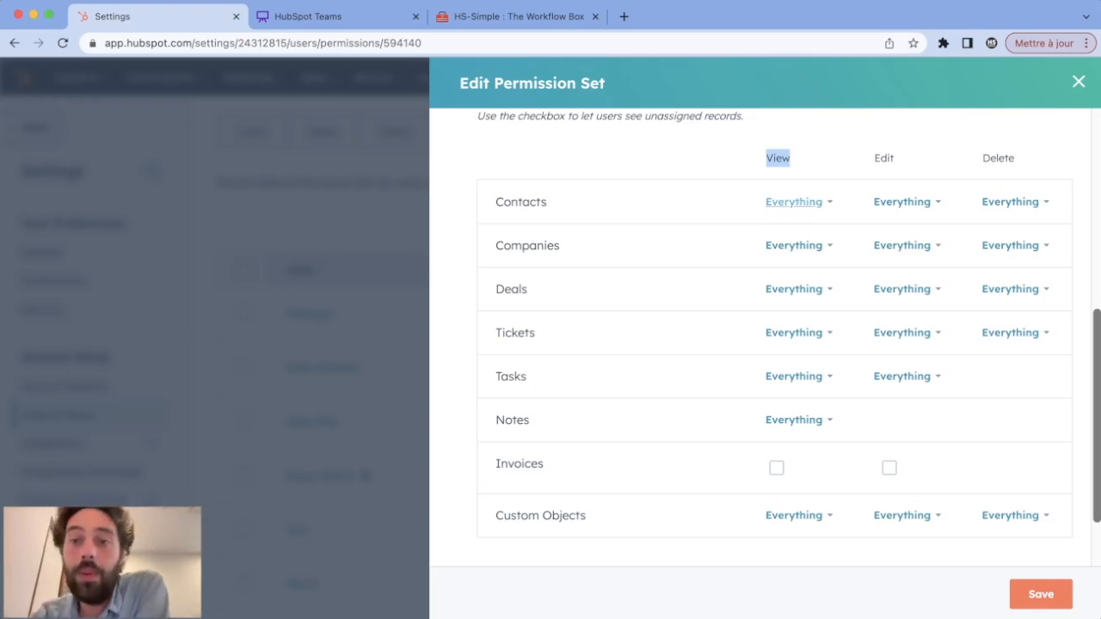
click(794, 201)
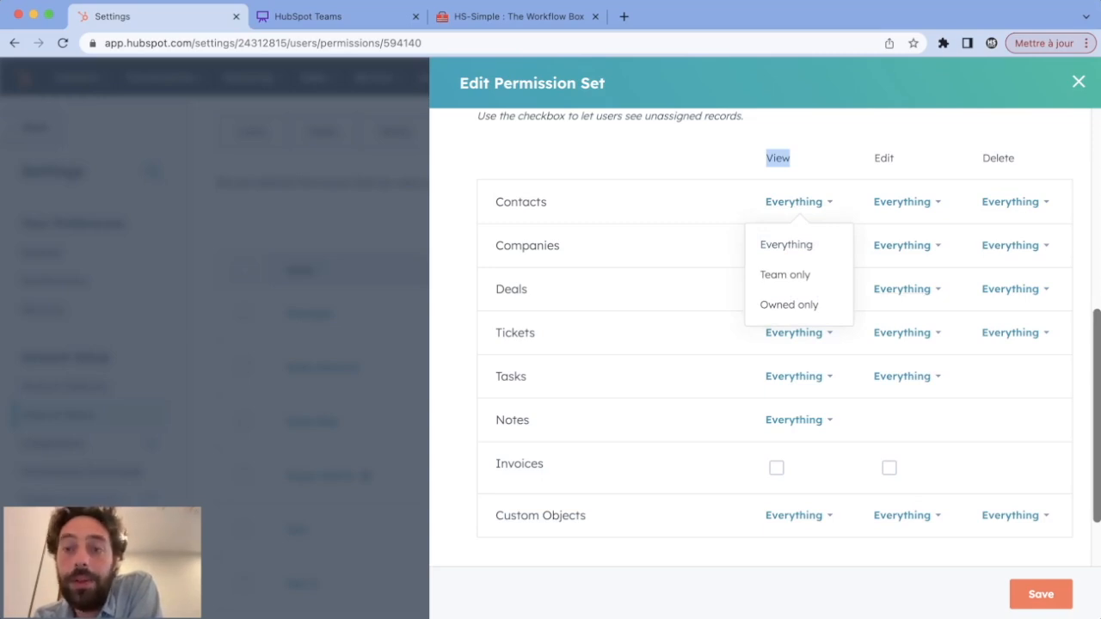
click(689, 158)
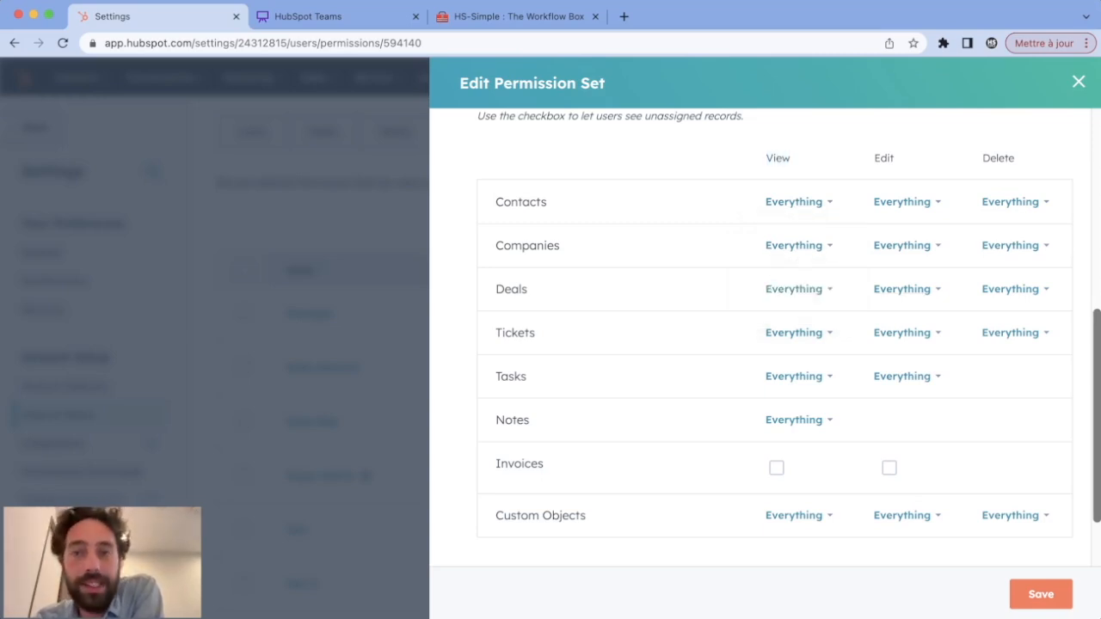
drag(496, 201, 1055, 538)
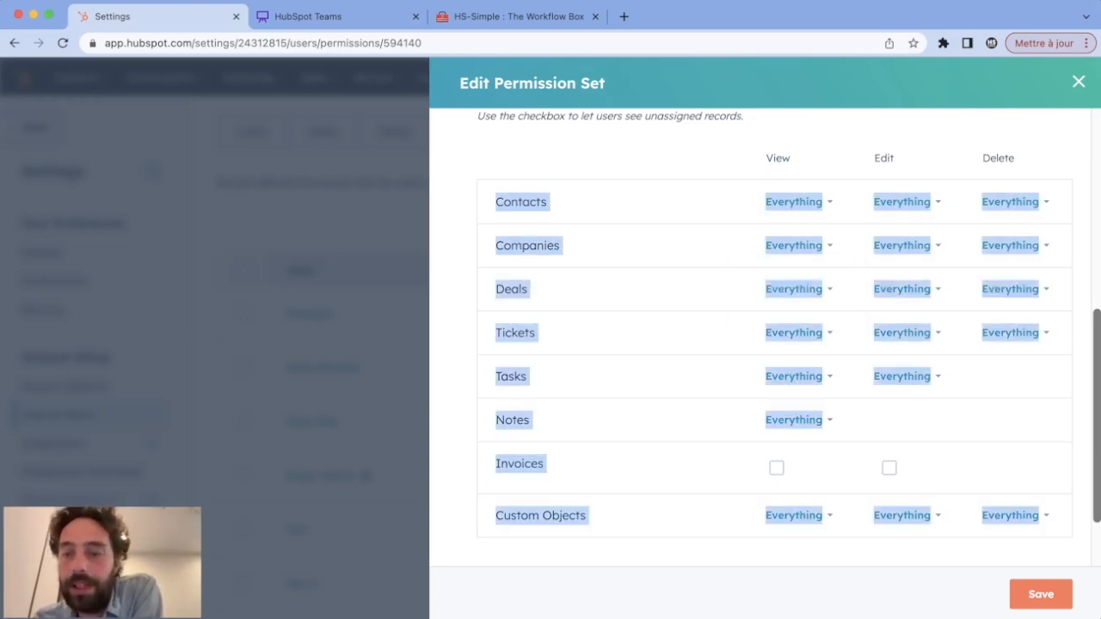
click(1041, 594)
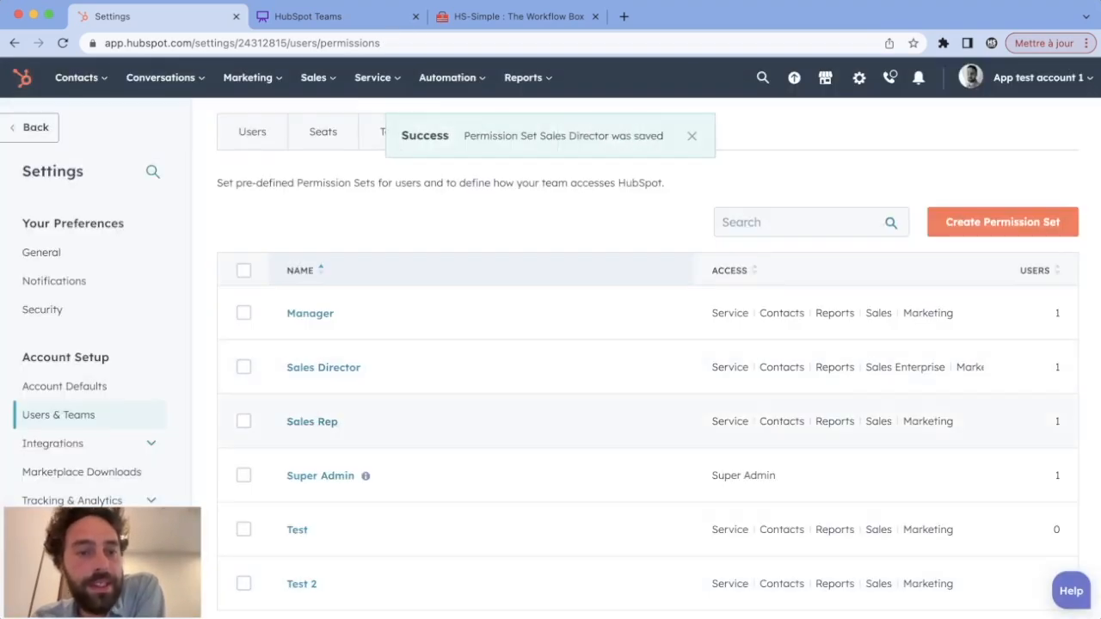
Step: Open the Manager permission set and examine its object access levels, including the View options for Contacts
click(310, 313)
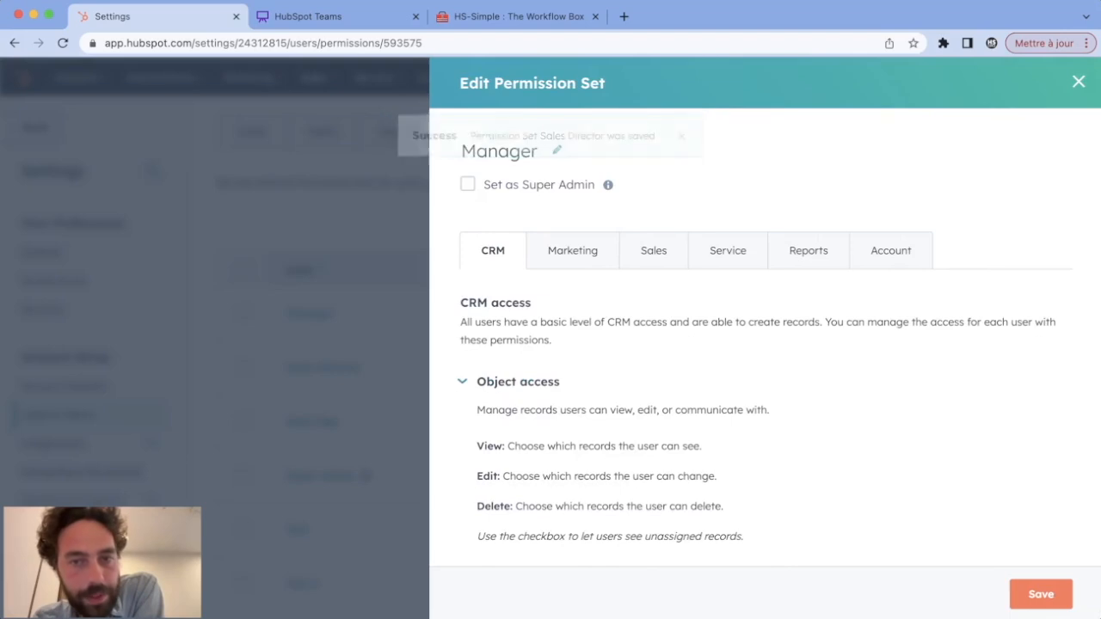
scroll(766, 344, down, 1)
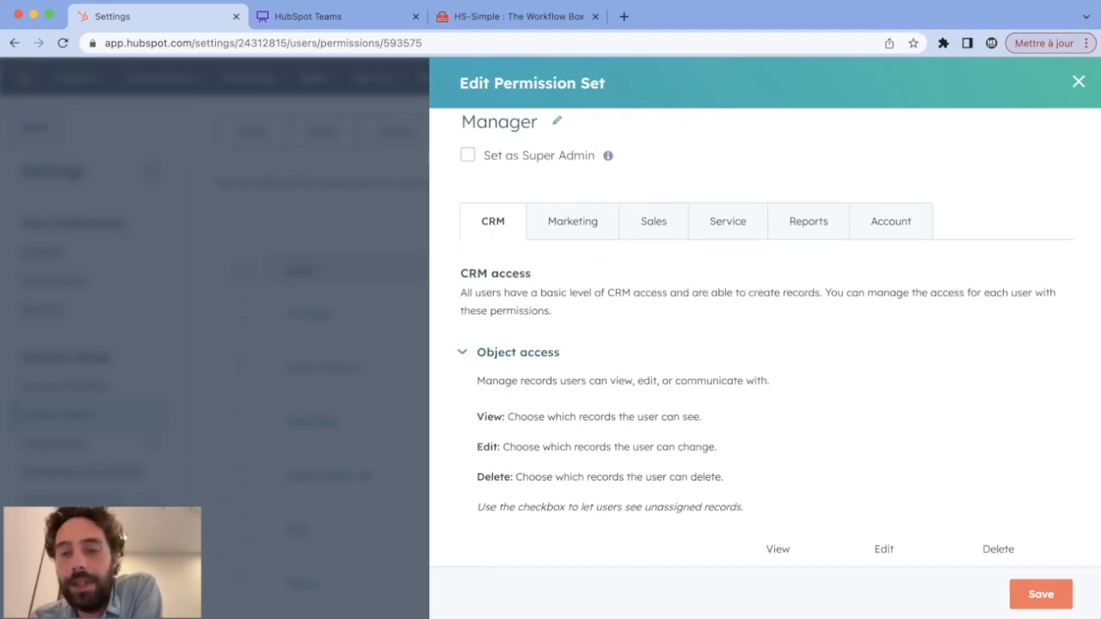
scroll(766, 344, down, 5)
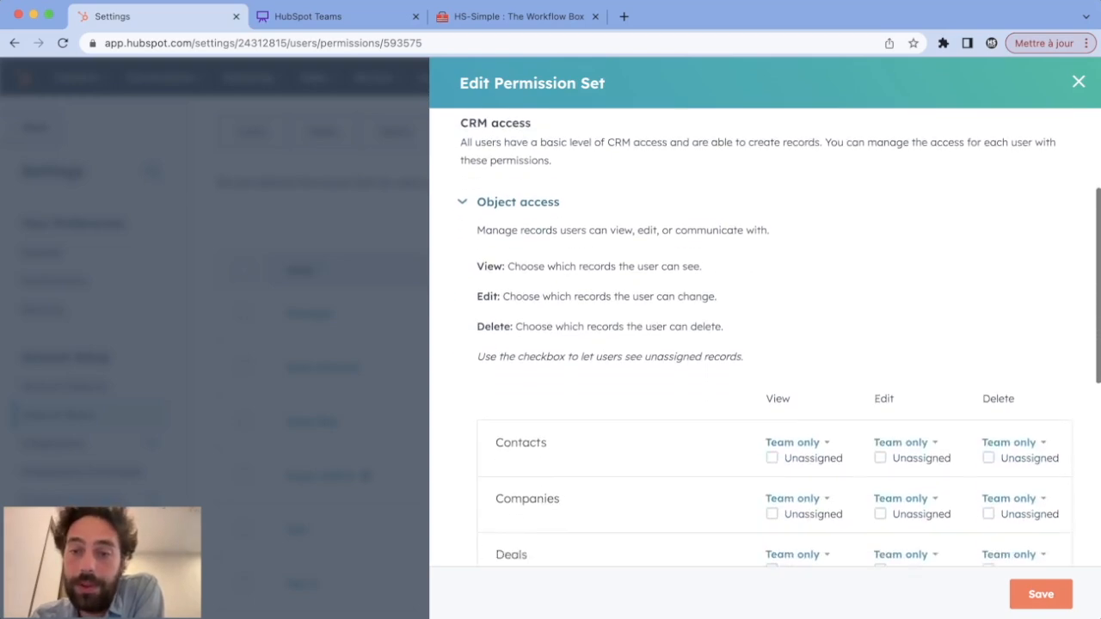
scroll(766, 344, up, 1)
drag(747, 200, 1041, 365)
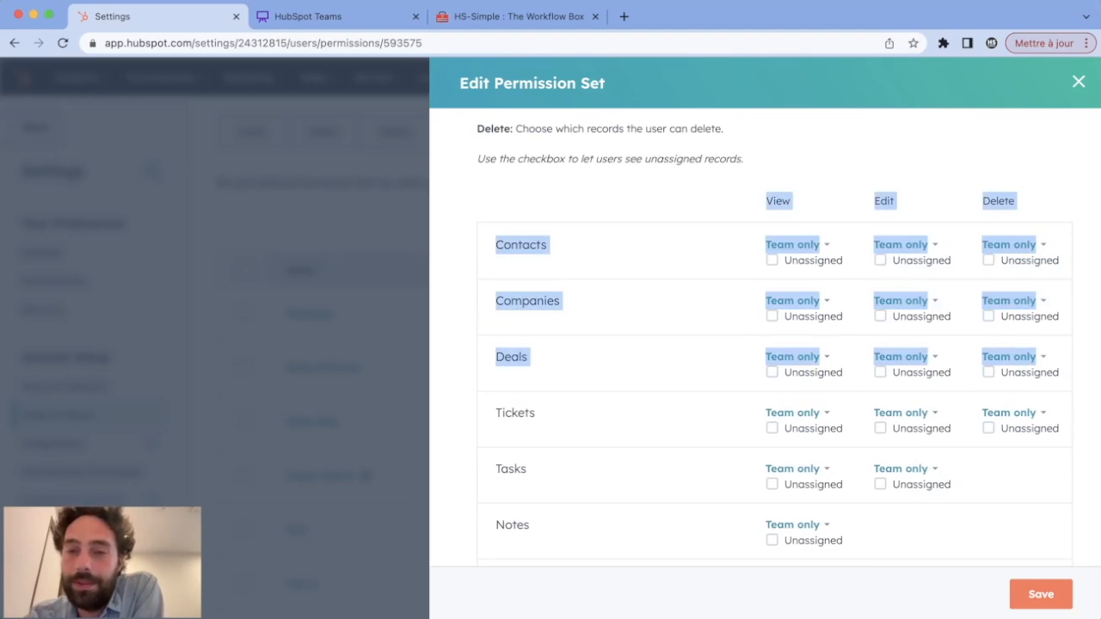
click(861, 280)
click(794, 245)
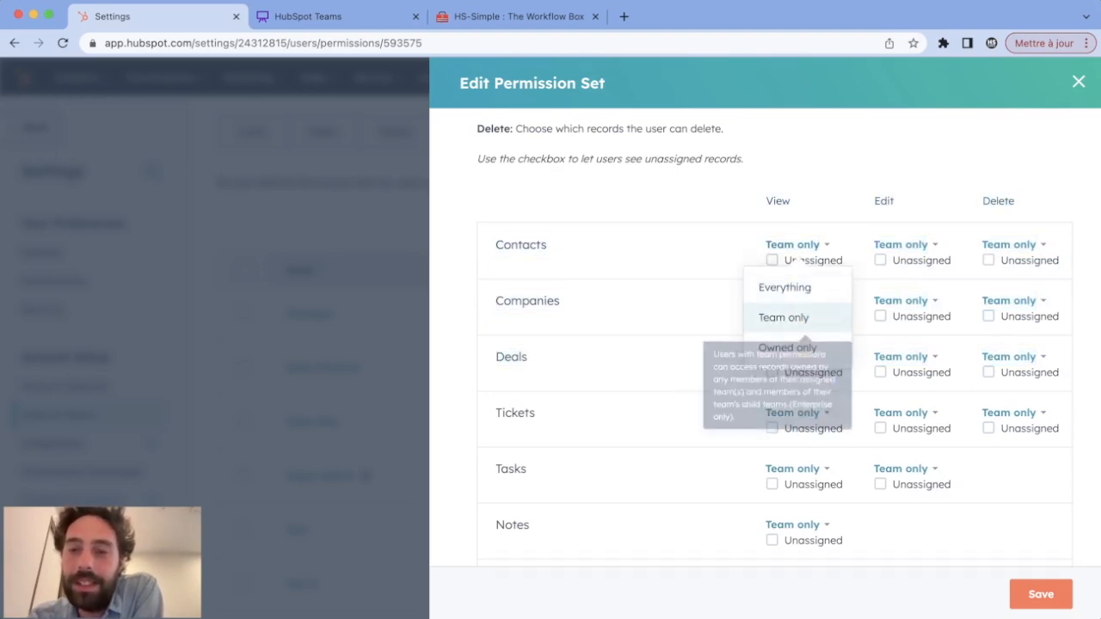
click(724, 296)
Step: Include unassigned contacts in the Manager permission set's View, Edit and Delete access
click(772, 259)
click(880, 260)
click(988, 260)
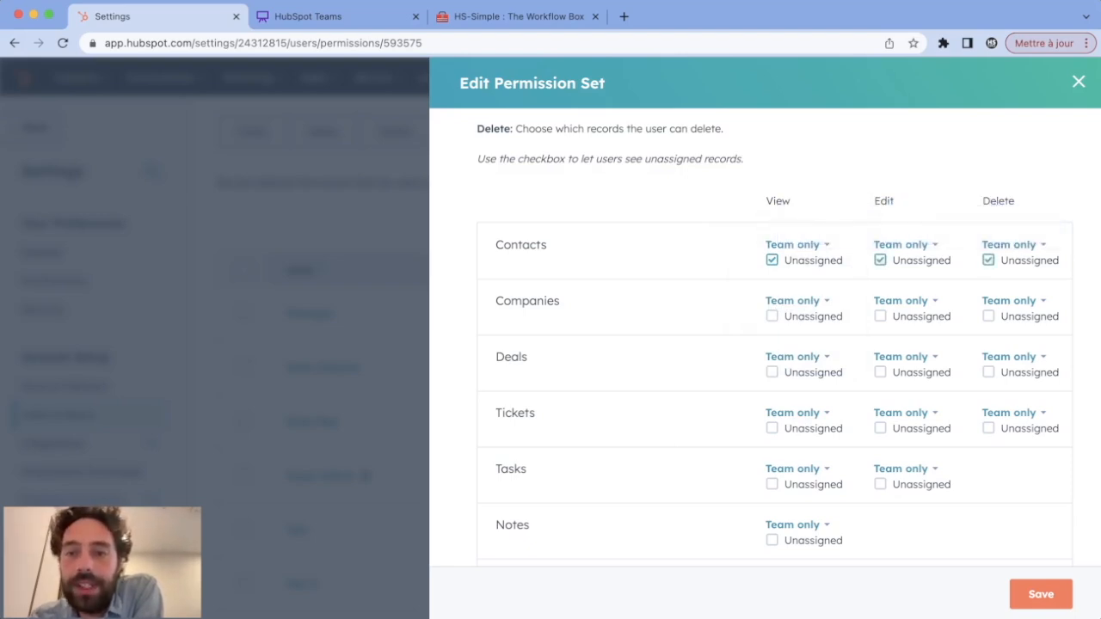
drag(867, 246, 1054, 248)
click(862, 254)
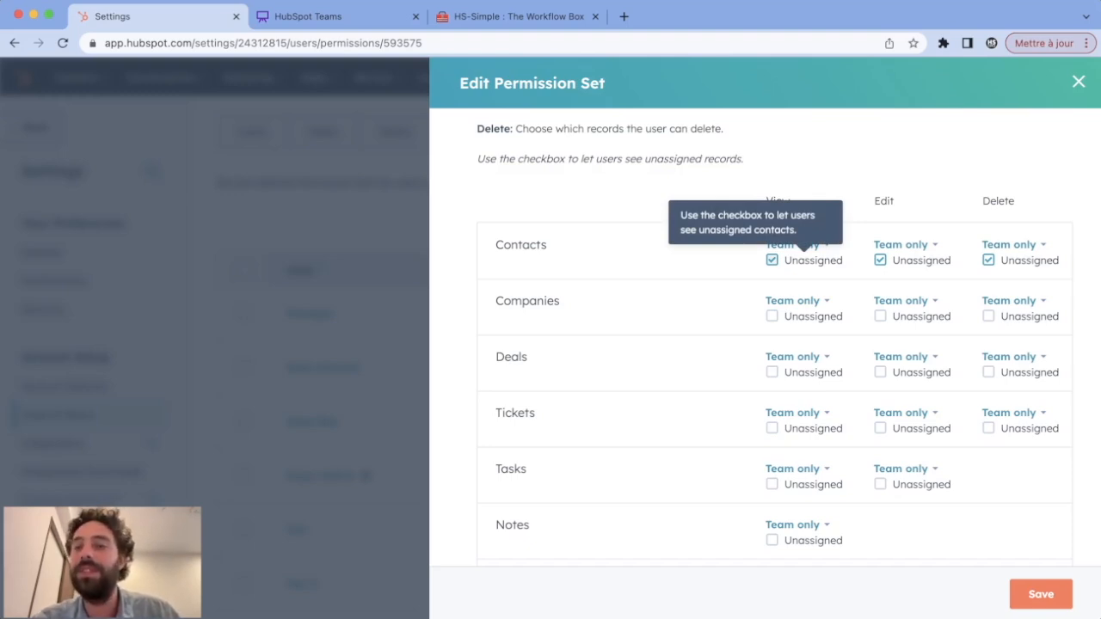
Step: Remove access to unassigned contacts from the Manager permission set and save it
click(772, 260)
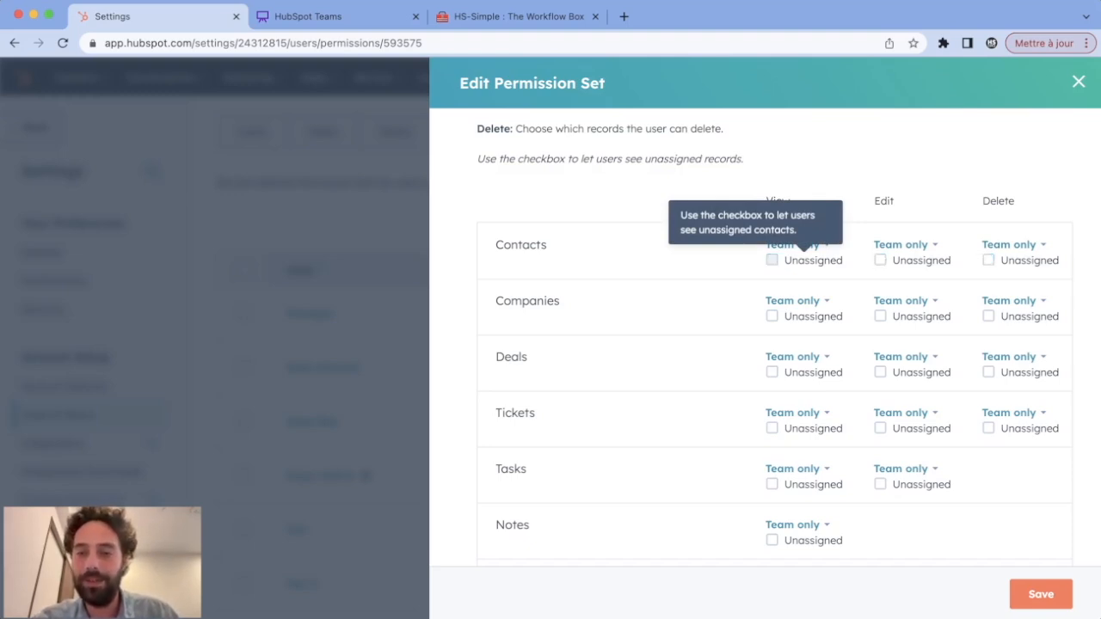
click(1041, 594)
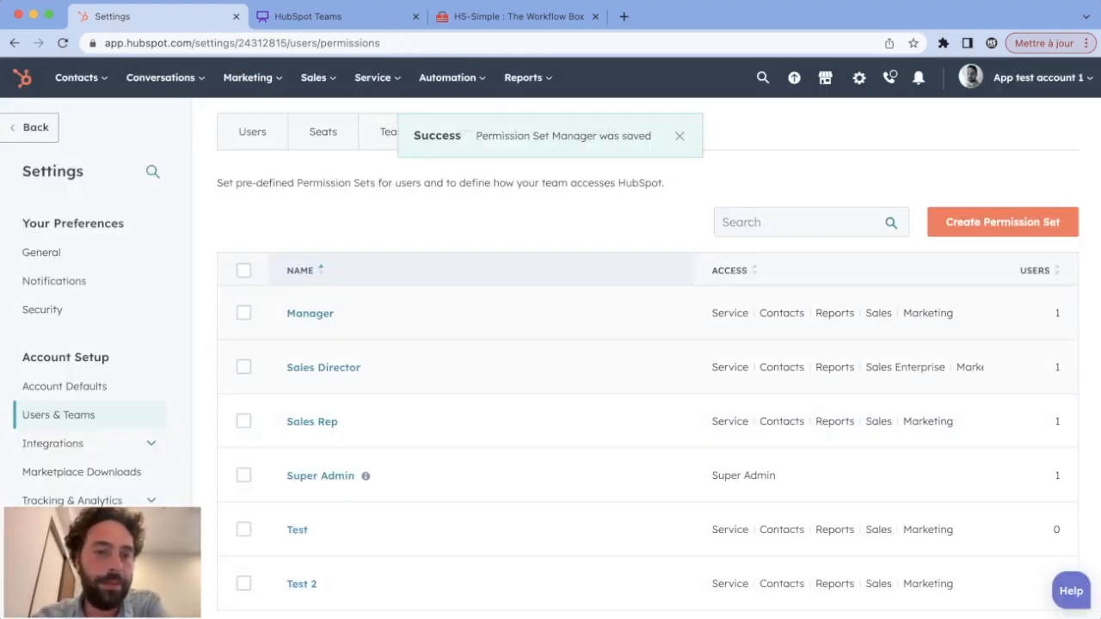
Step: Open the Sales Rep permission set and examine the View, Edit and Delete access for Contacts through Tasks
click(312, 422)
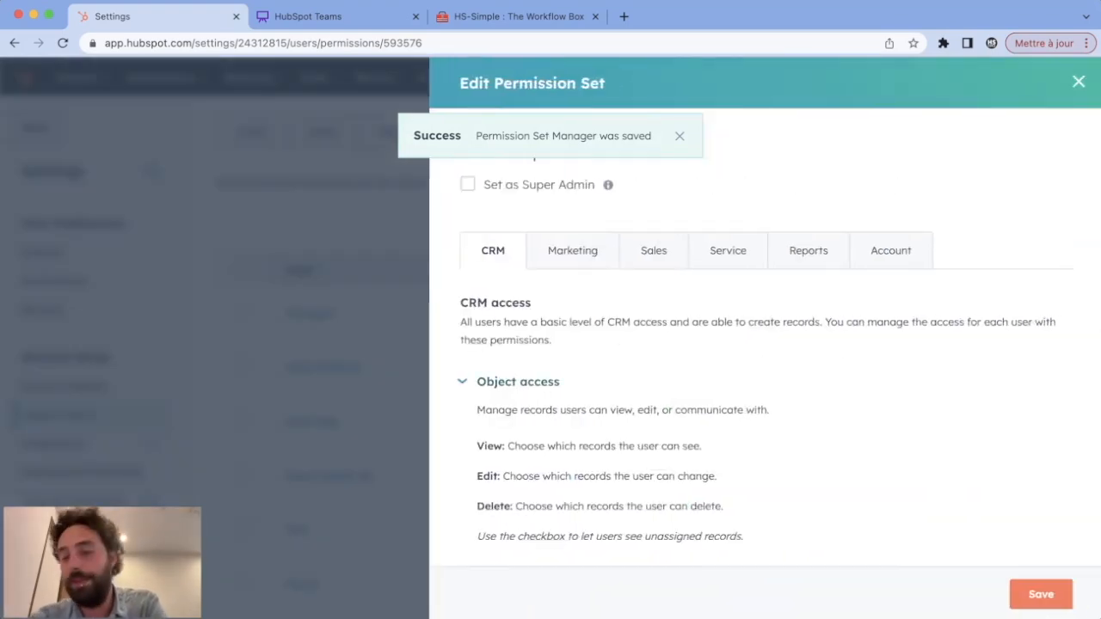
scroll(765, 362, down, 5)
scroll(766, 361, up, 1)
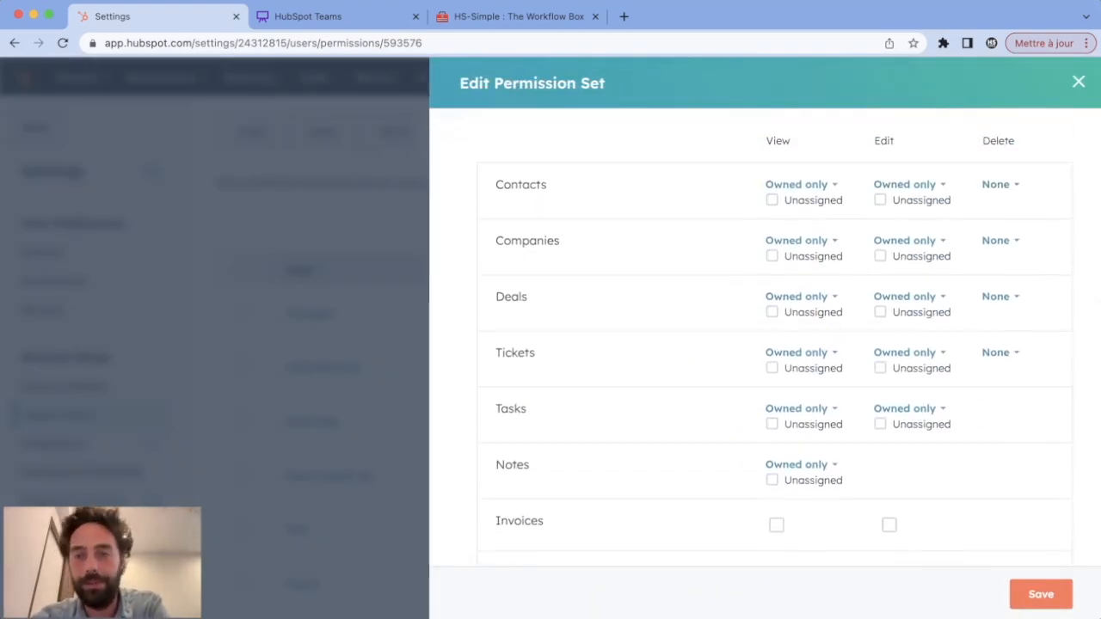
drag(1015, 423, 489, 176)
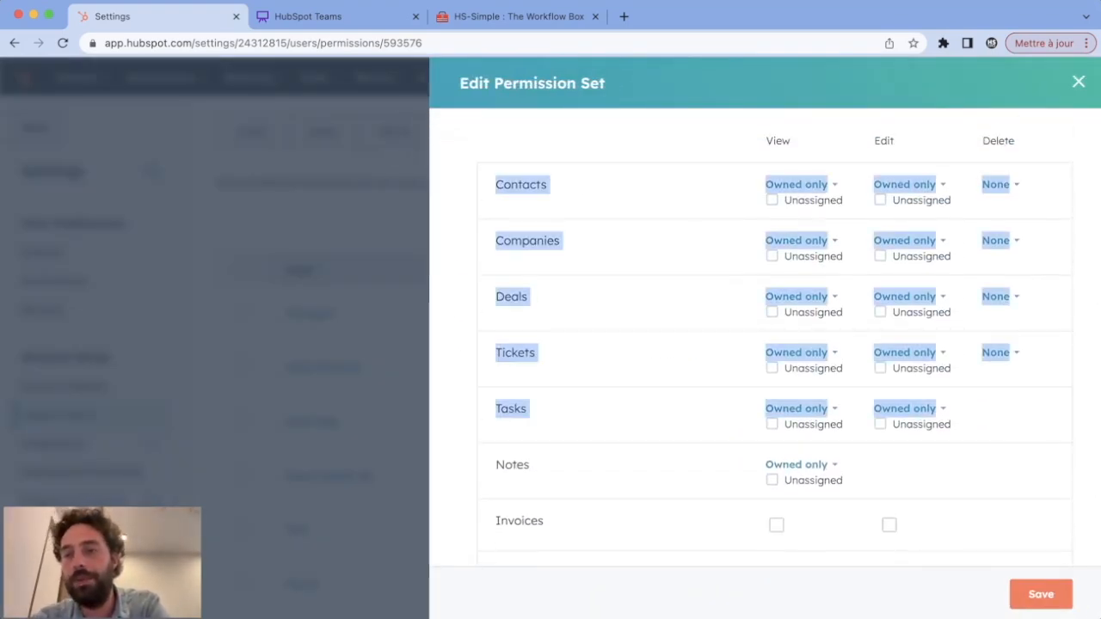
Step: Review the Delete access options for Contacts in the Sales Rep permission set and select None
click(996, 185)
click(996, 185)
click(1037, 205)
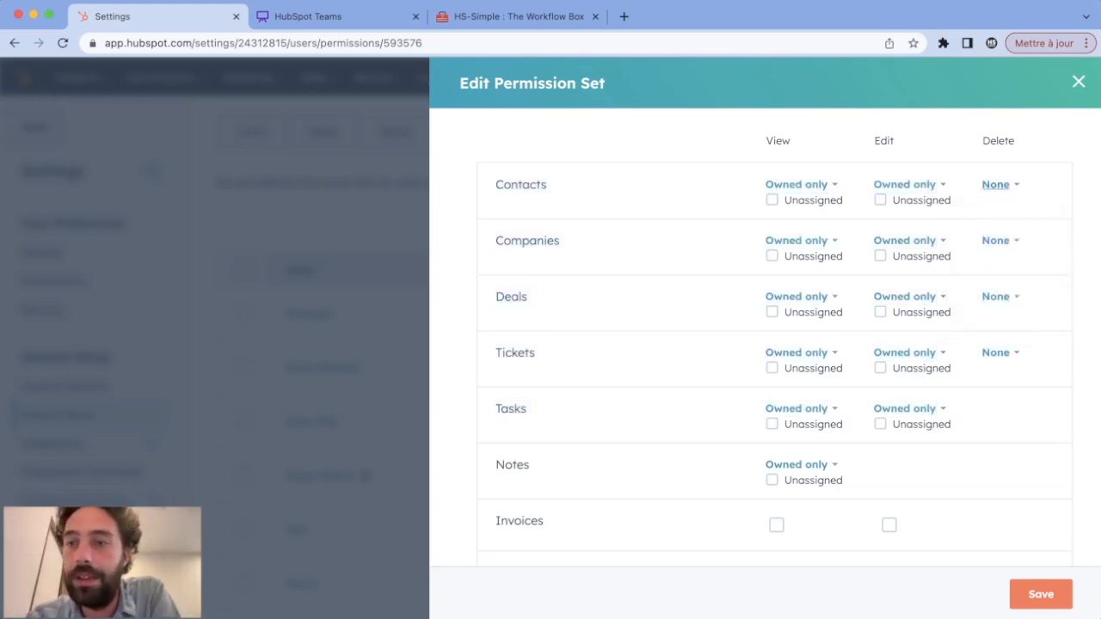
drag(1016, 141, 991, 141)
click(996, 185)
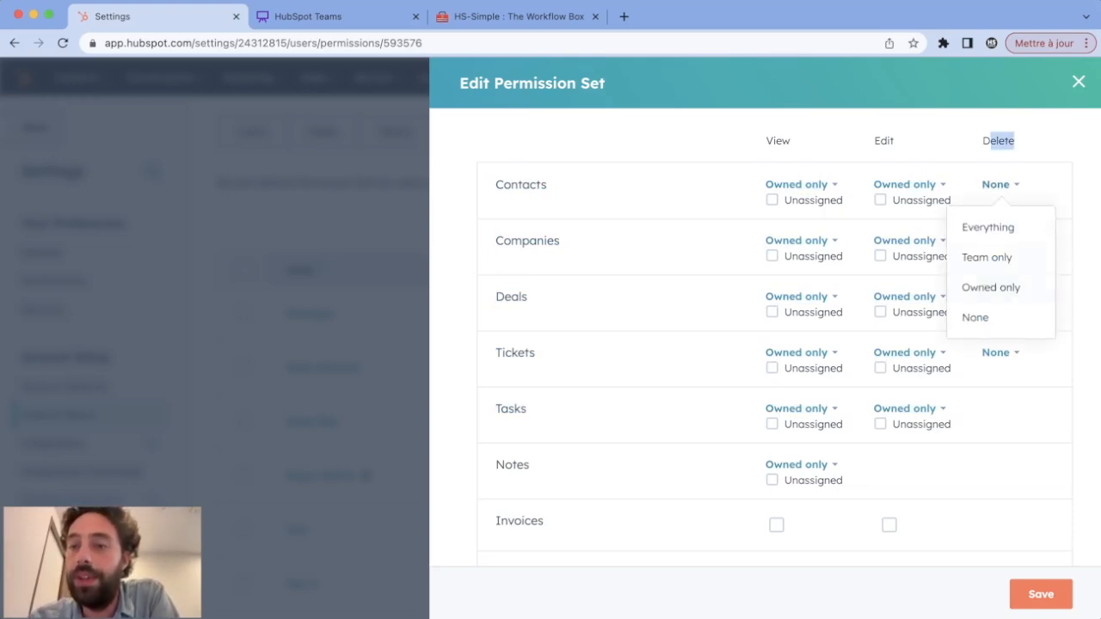
click(977, 317)
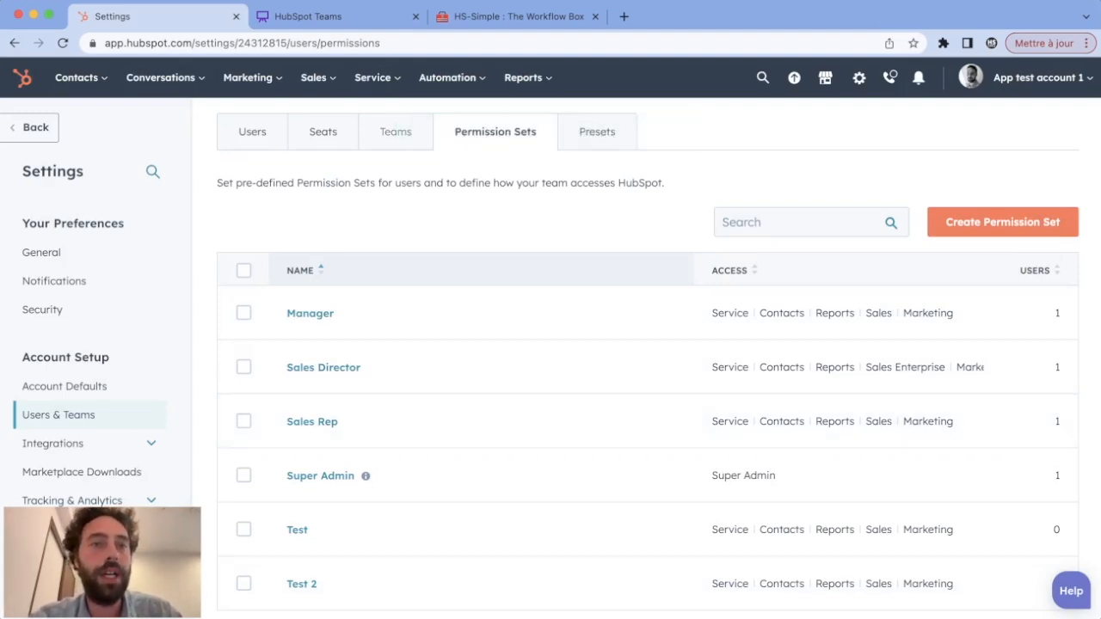
Step: Switch to the Whimsical diagram and examine the Sales Team Organization tree, including the Country A and Country B managers
click(311, 17)
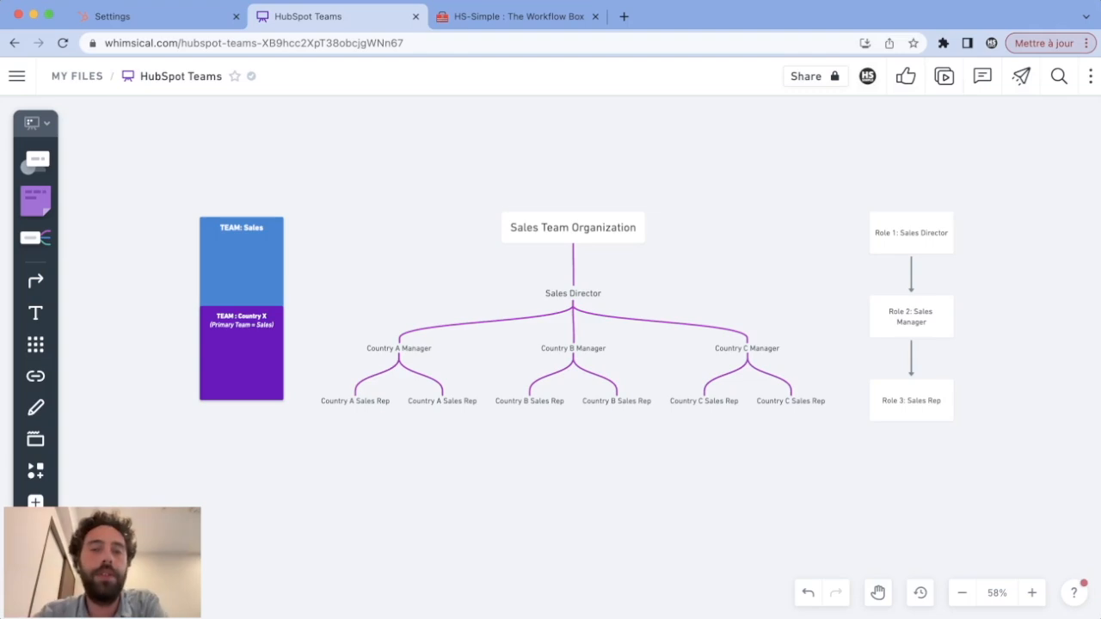
drag(307, 163, 855, 448)
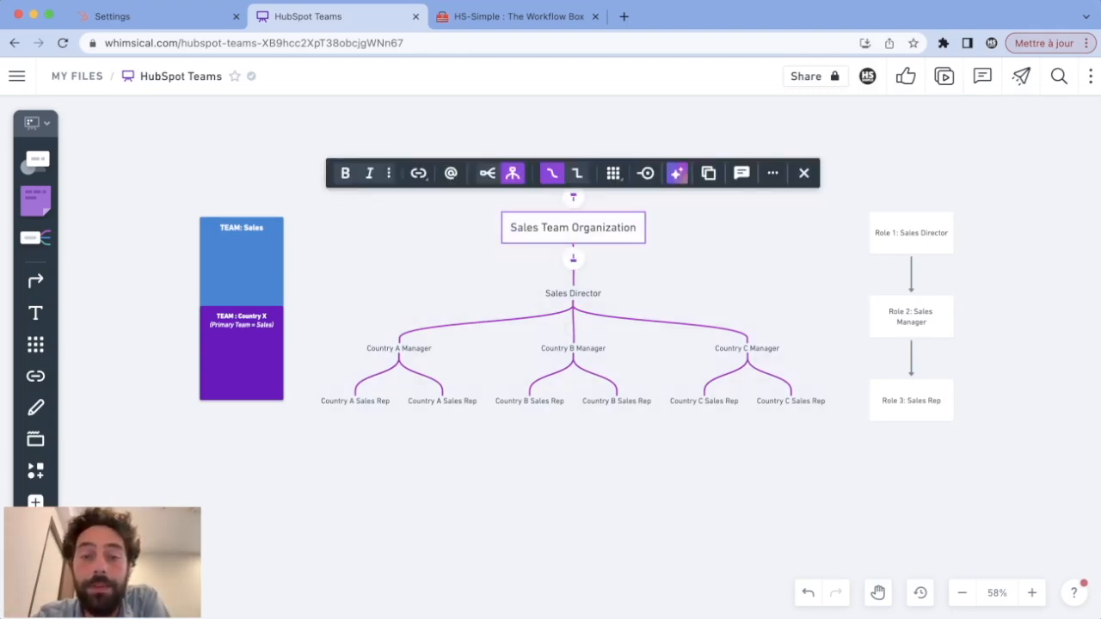
key(Escape)
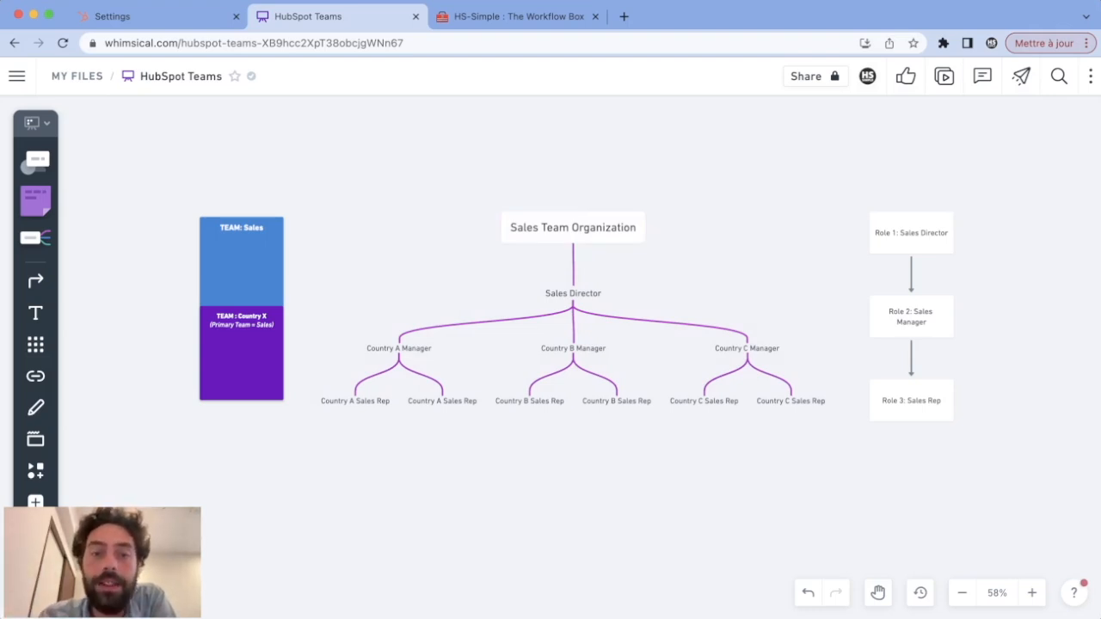
click(399, 348)
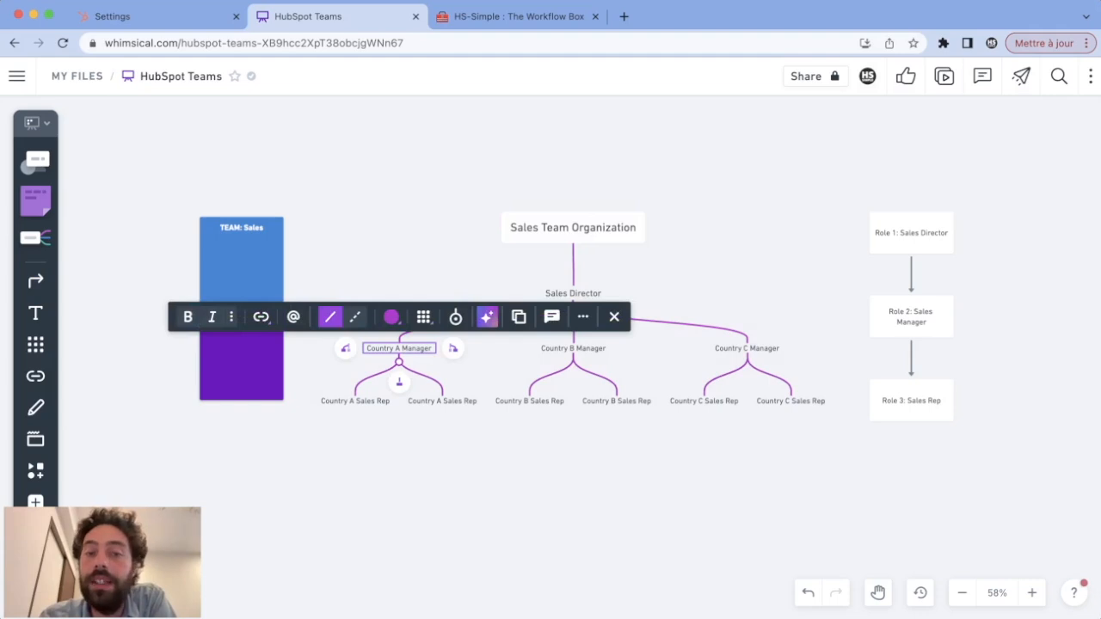
click(574, 348)
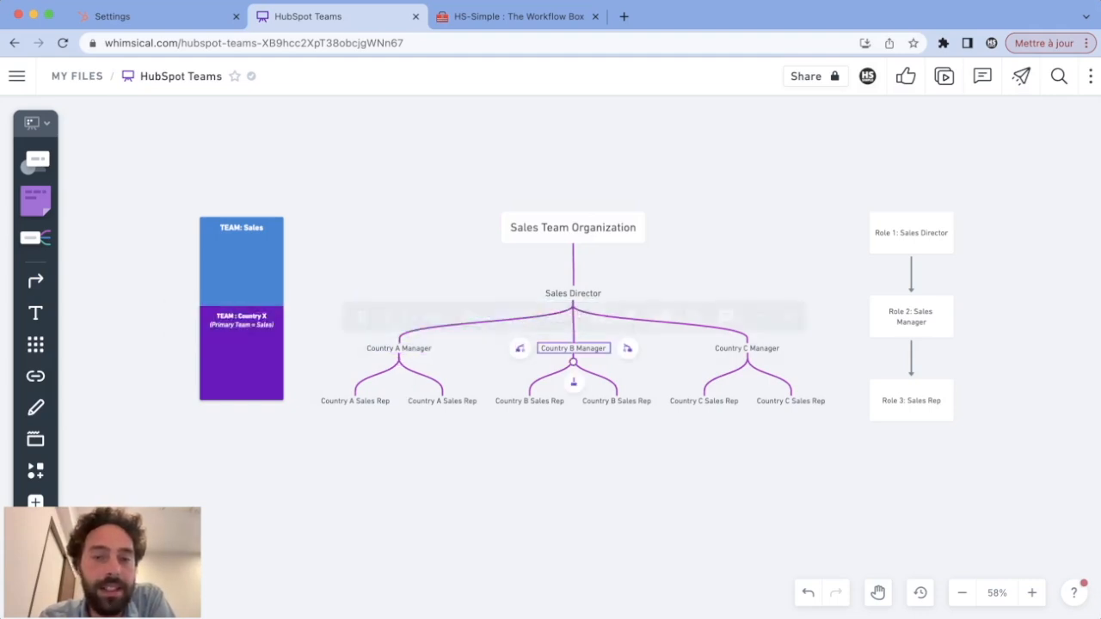
key(Escape)
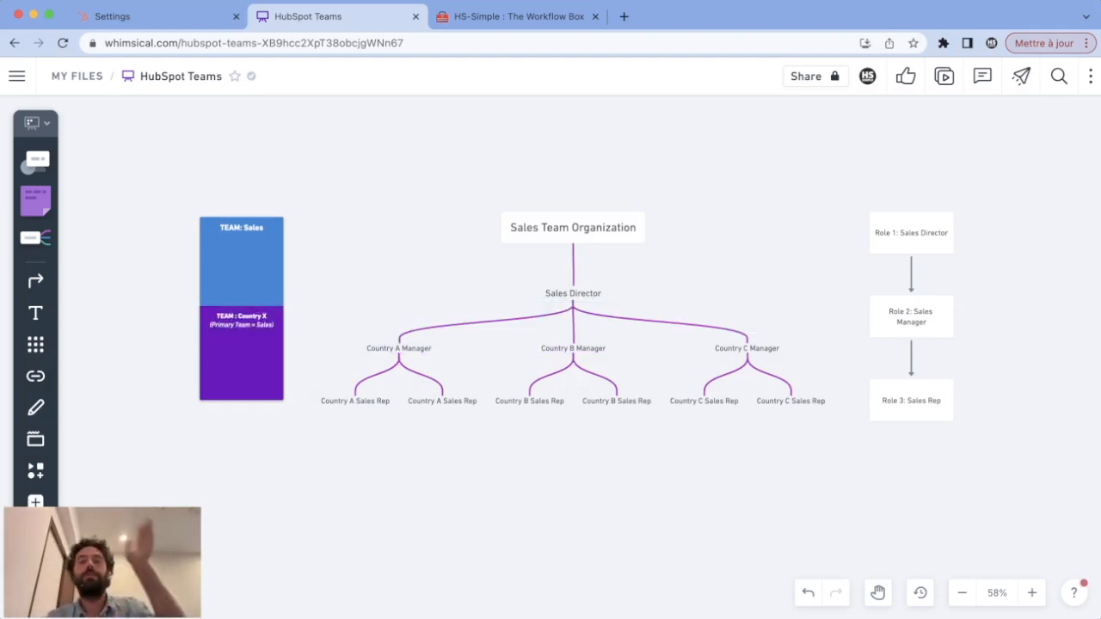